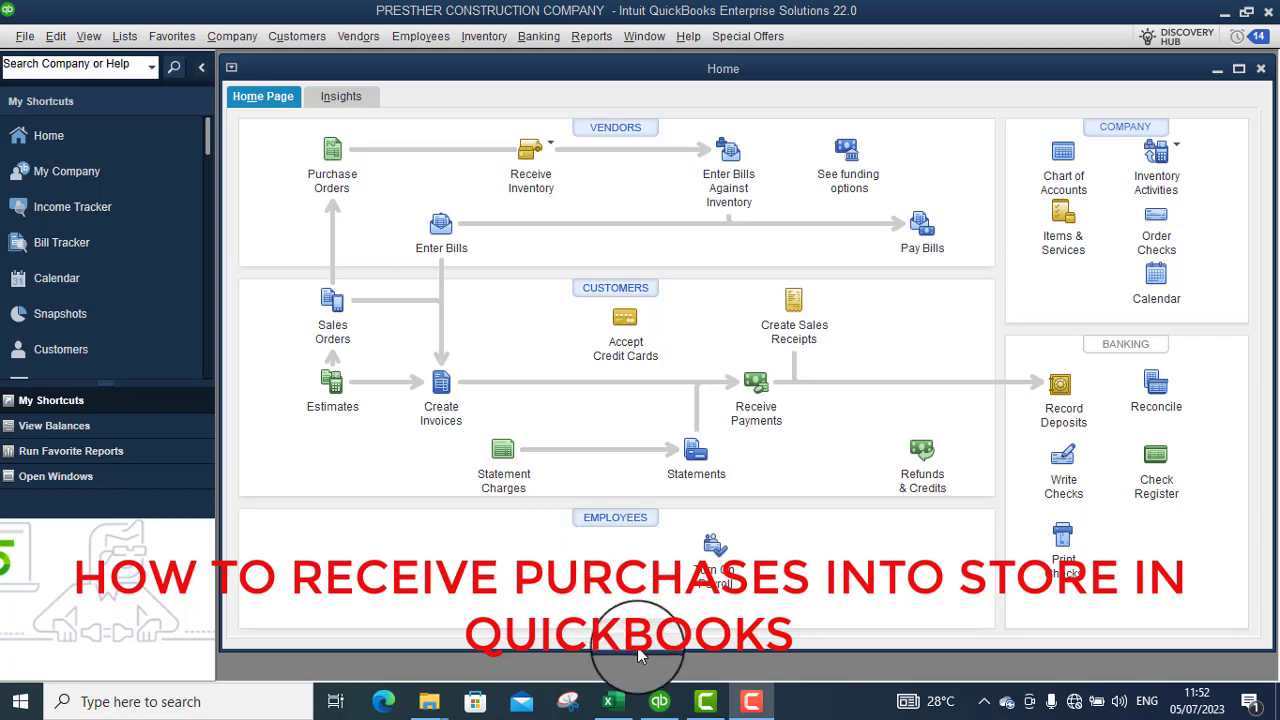
# Check the Receiving Purchases transactions in the Excel case study, and return to QuickBooks.
pyautogui.click(617, 707)
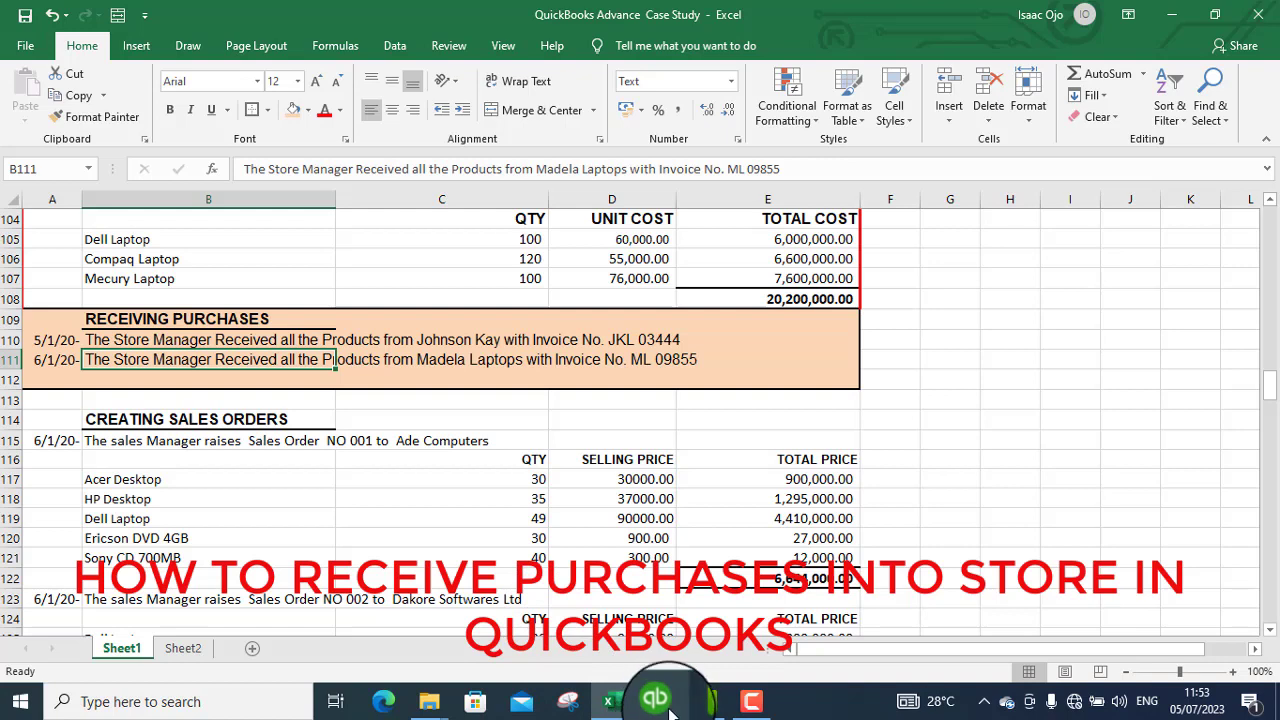
pyautogui.moveTo(668, 708)
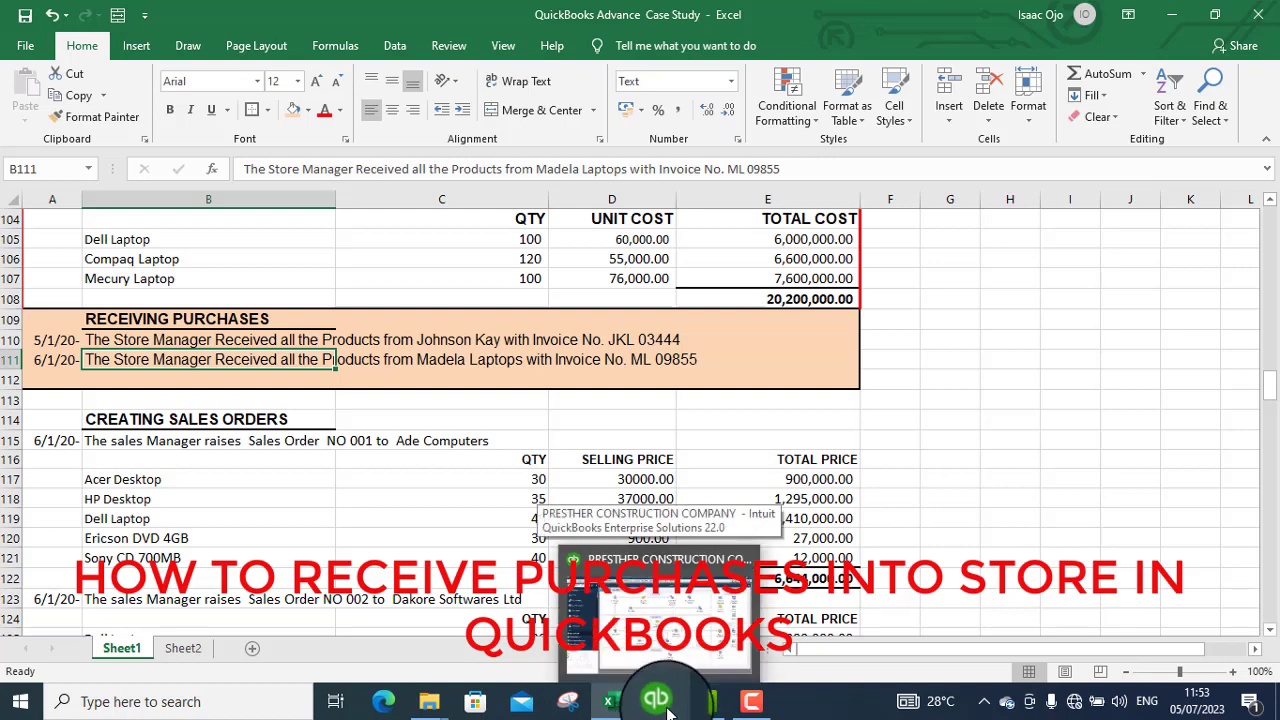
pyautogui.click(660, 705)
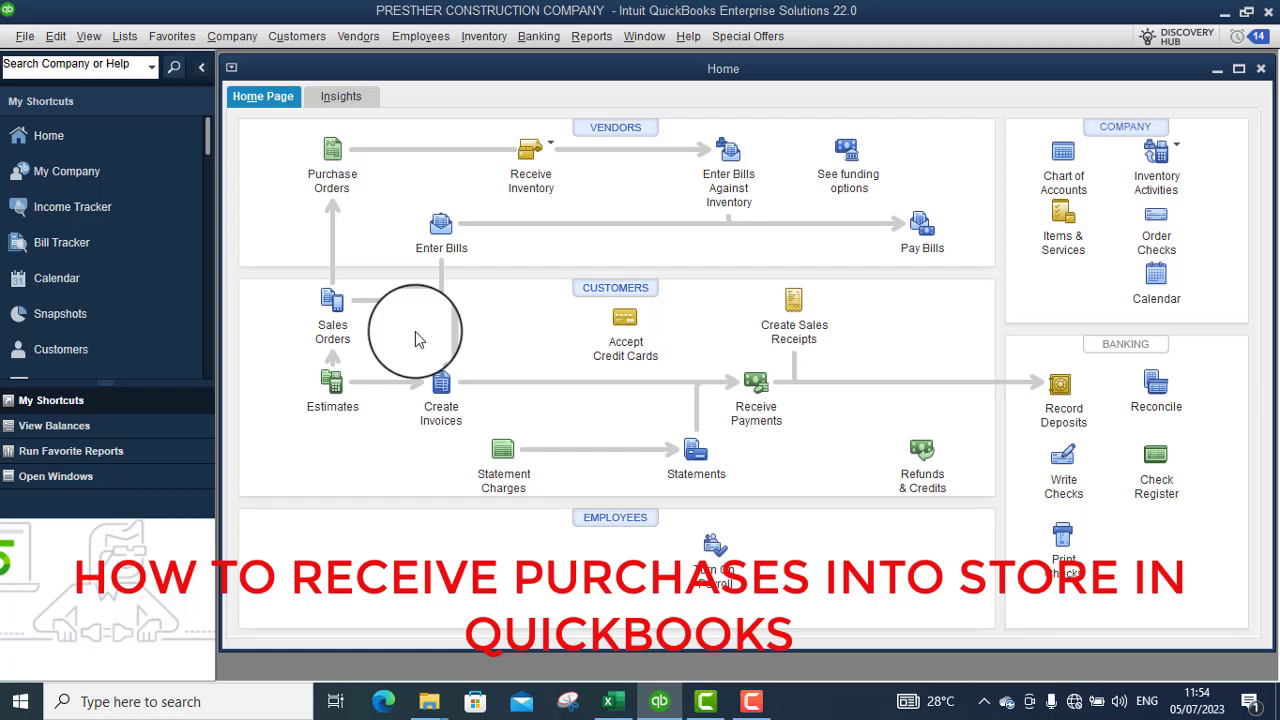
# Start a bill for received items from vendor Johnson Kay Ltd and receive against its open purchase order dated 03/07/2023.
pyautogui.click(359, 44)
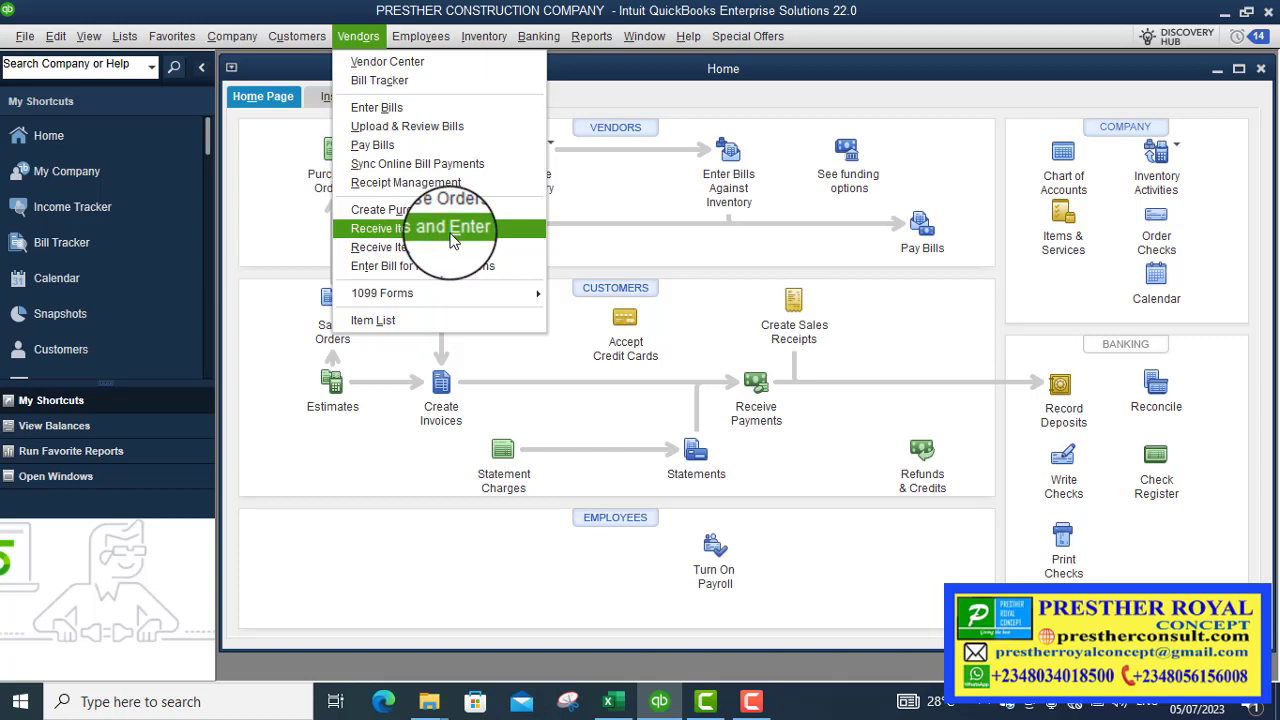
pyautogui.click(452, 240)
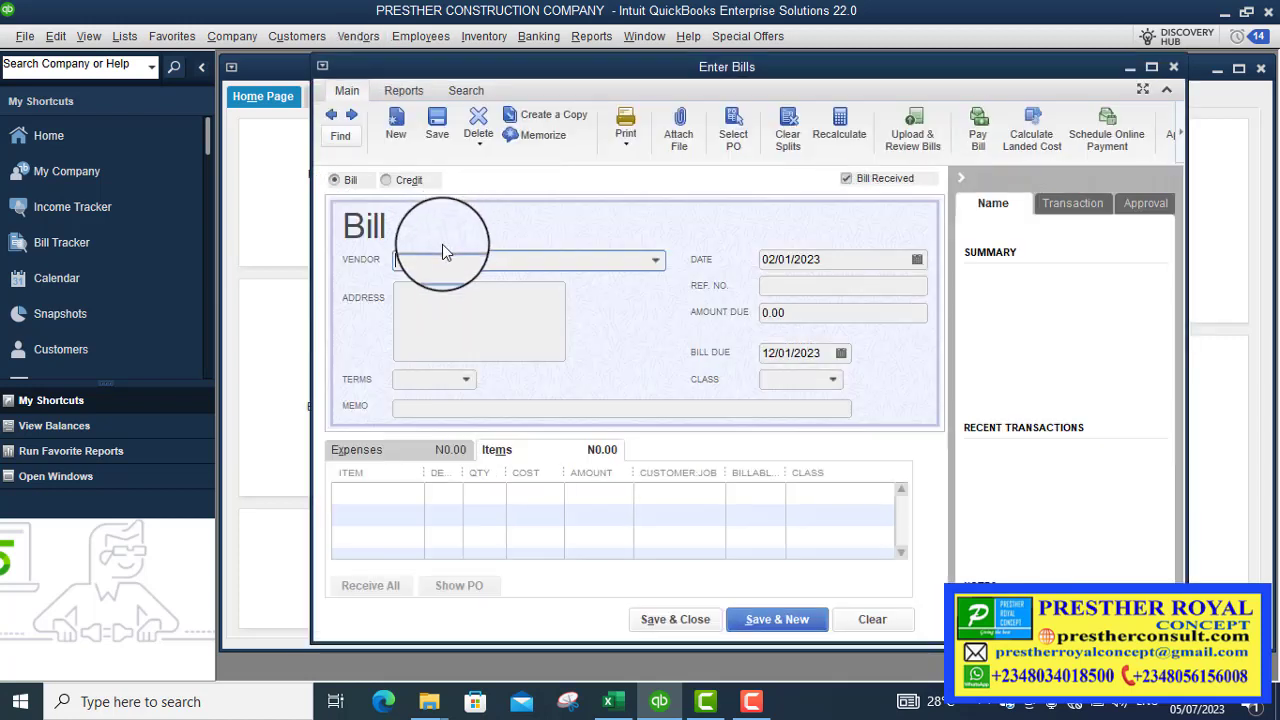
pyautogui.click(657, 262)
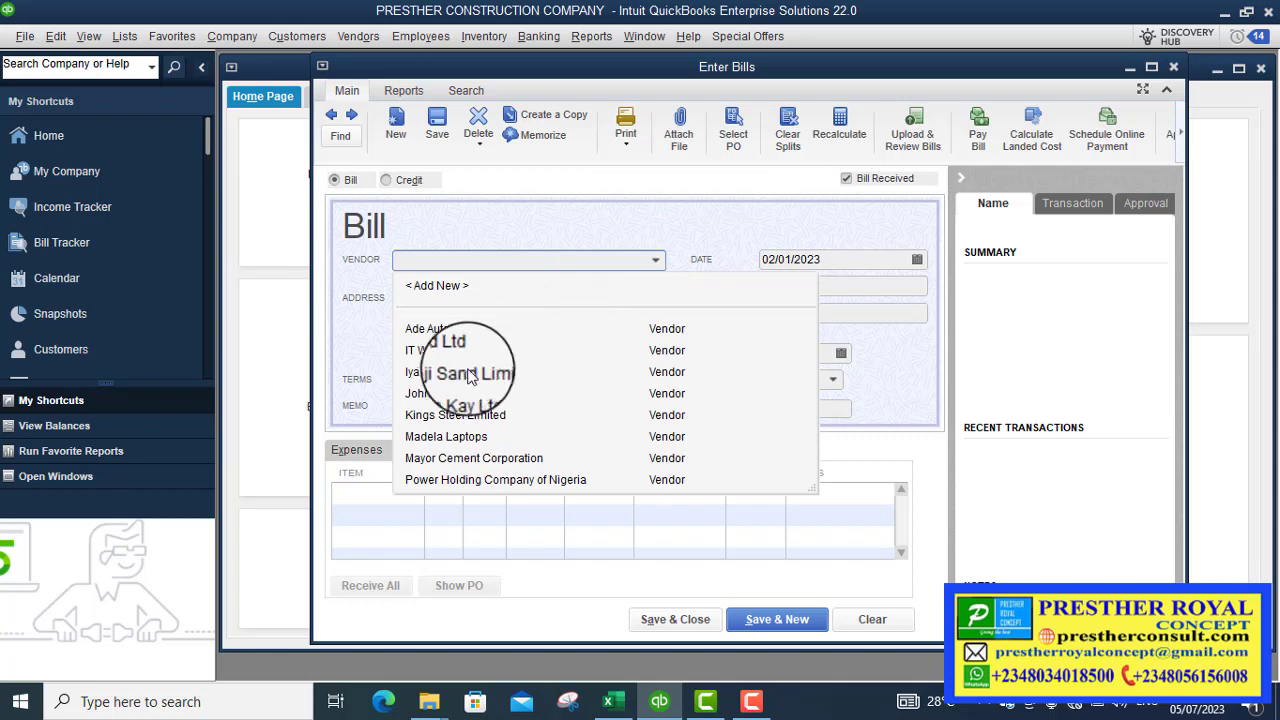
pyautogui.click(413, 396)
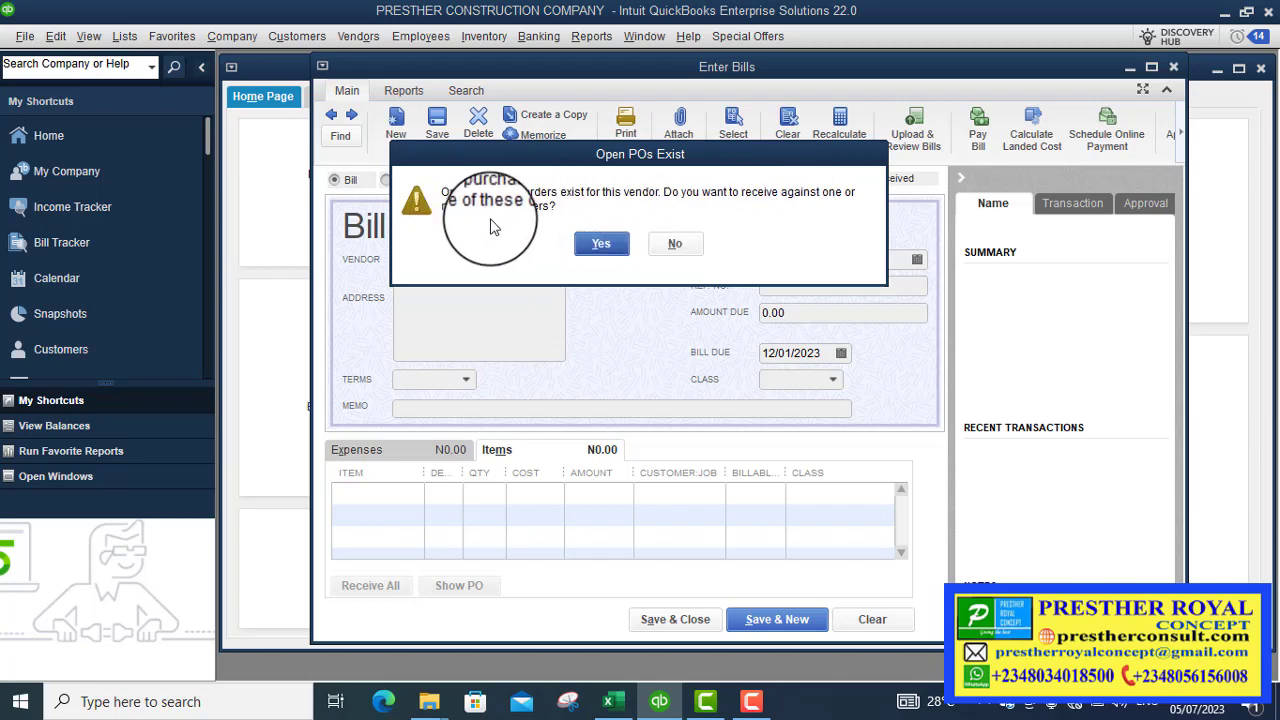
pyautogui.click(590, 252)
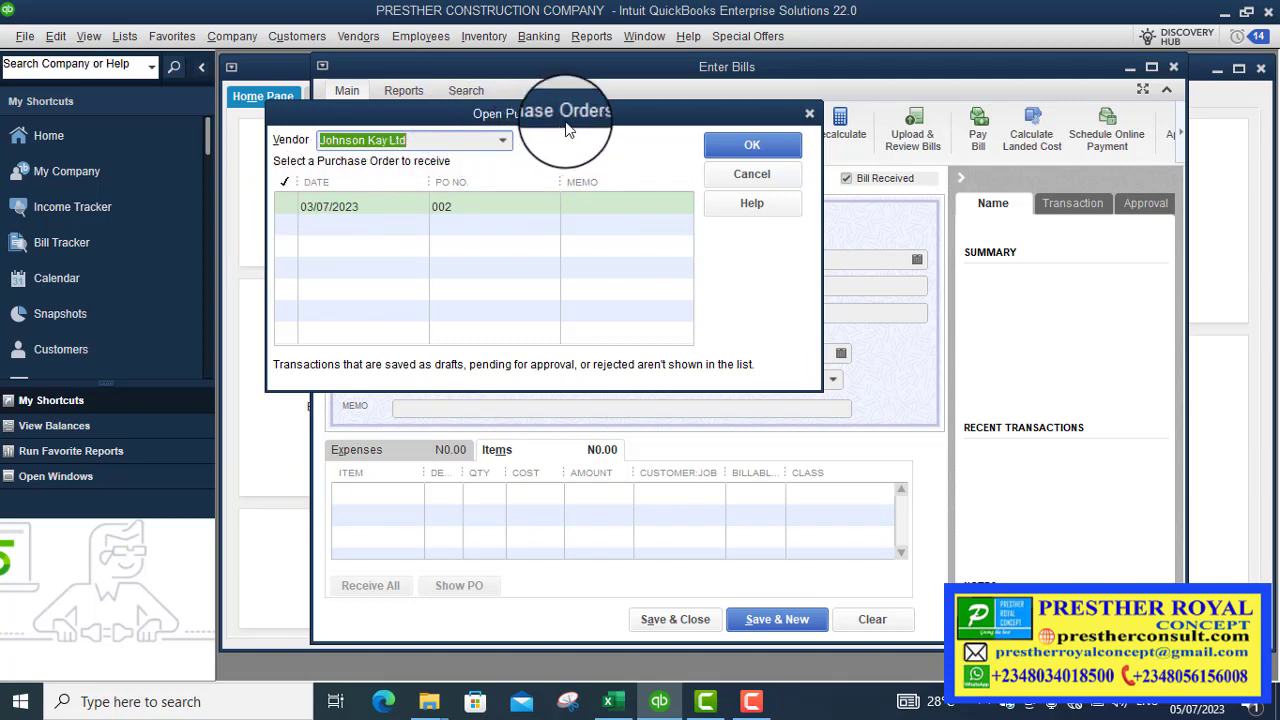
pyautogui.click(286, 206)
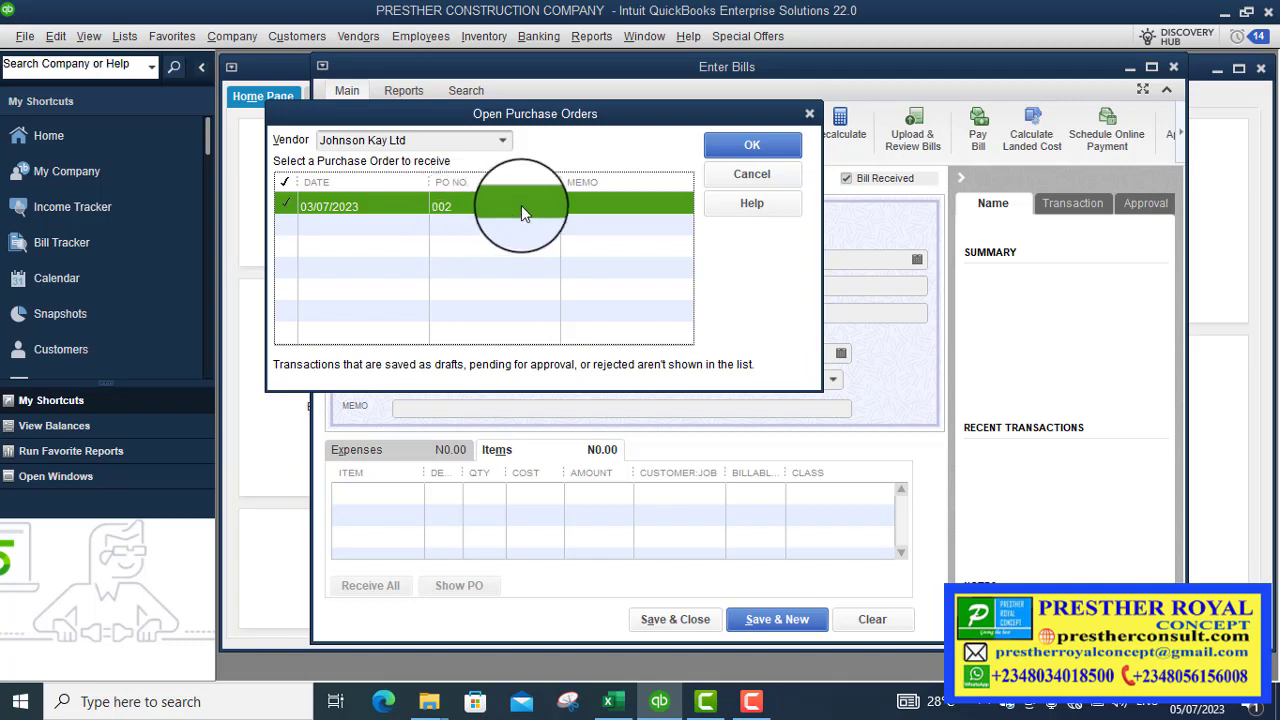
pyautogui.click(730, 150)
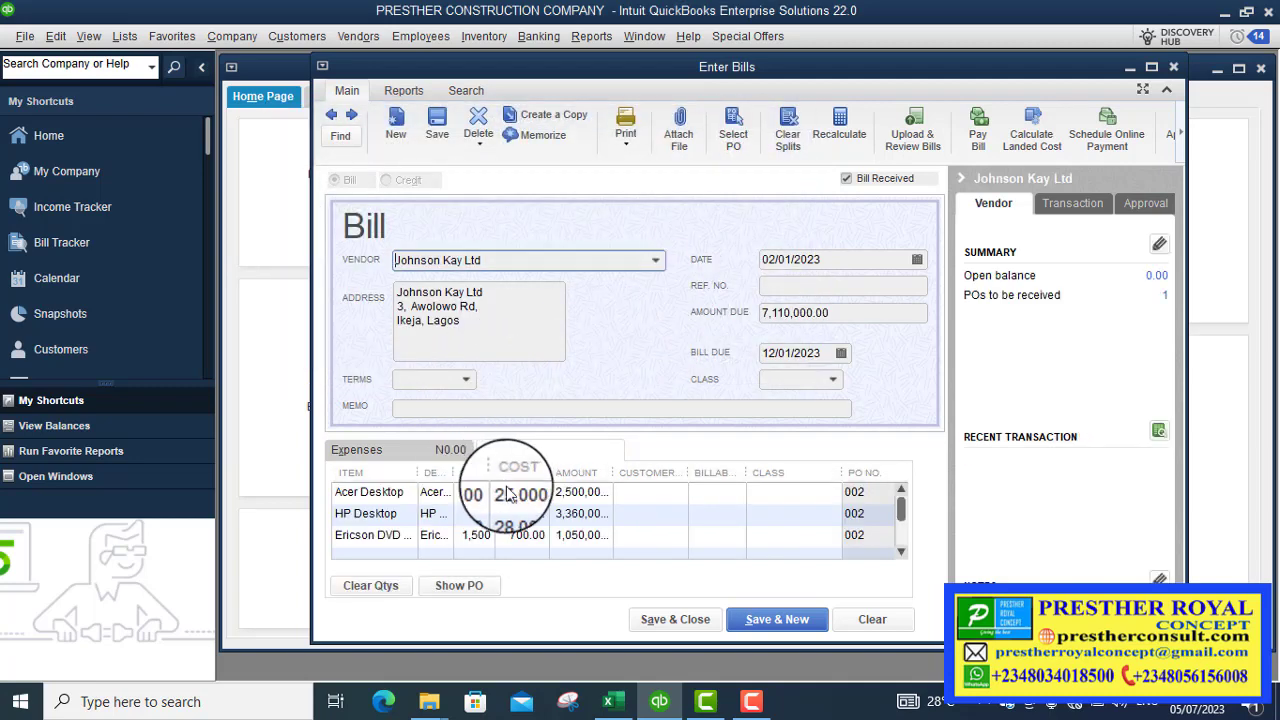
# Maximize the Enter Bills window and widen the Description column of the items table.
pyautogui.click(1145, 57)
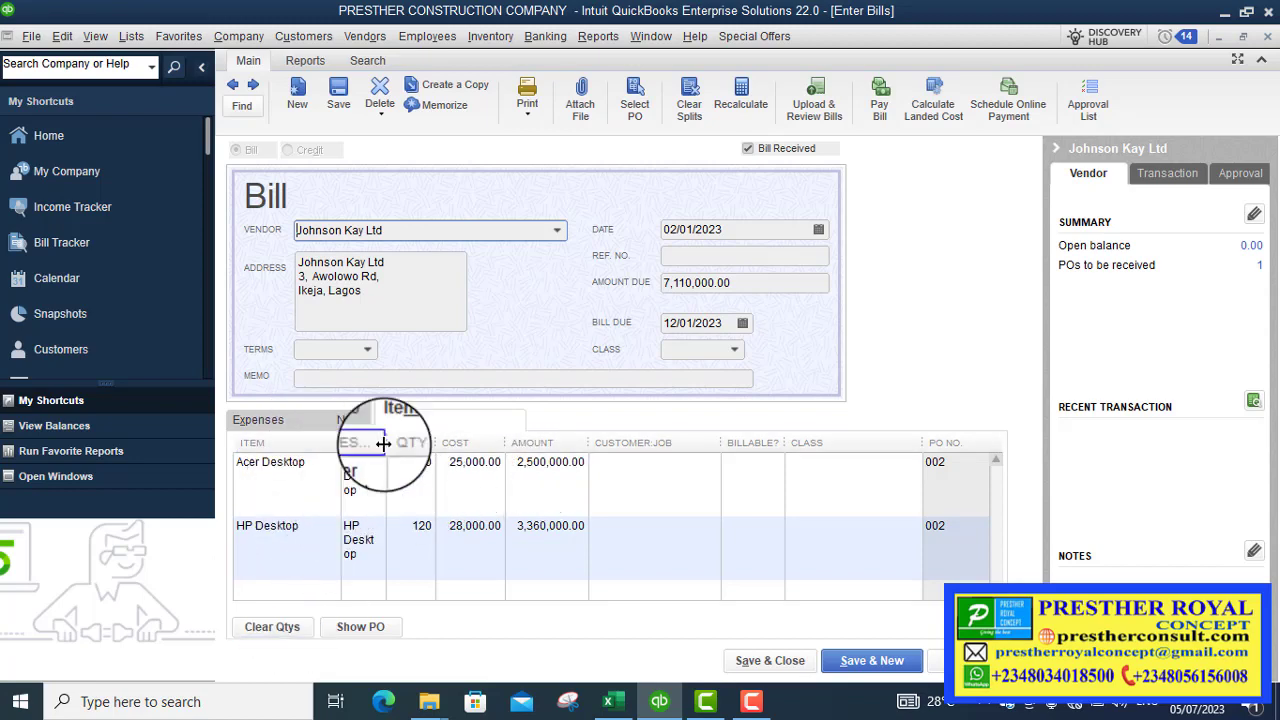
pyautogui.moveTo(383, 443); pyautogui.dragTo(437, 443)
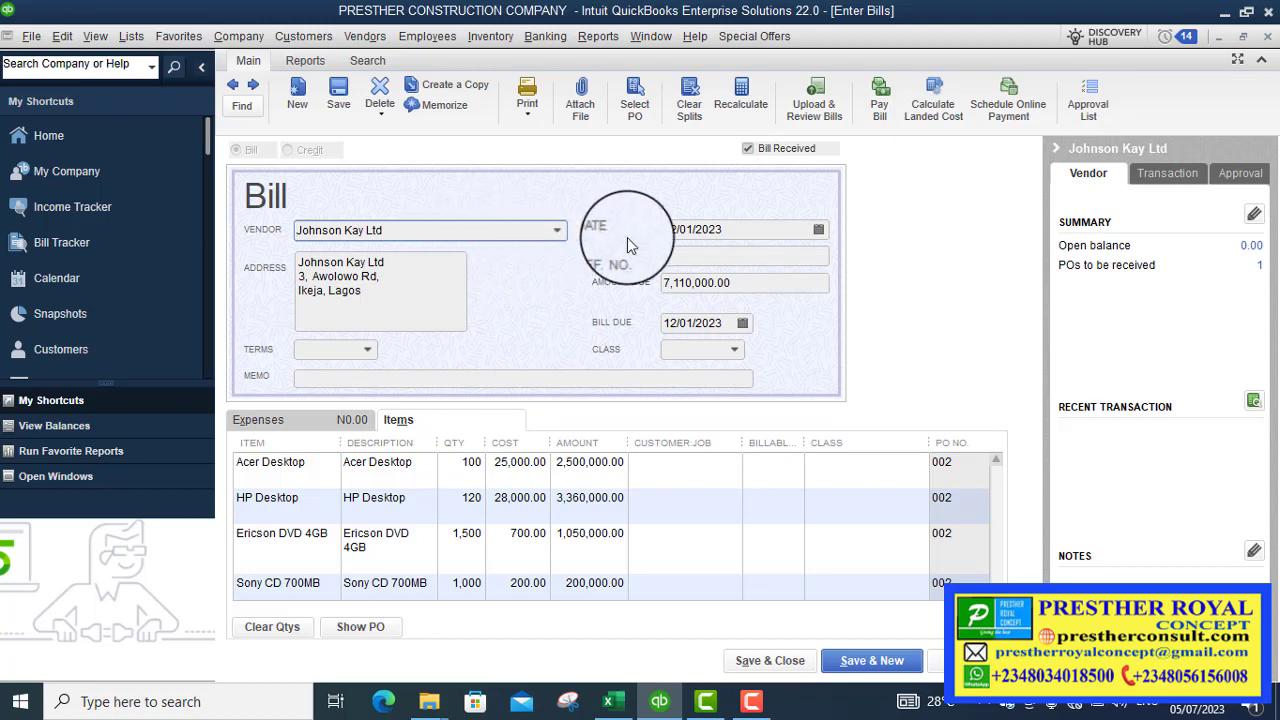
# Check the receiving date in the Excel case study and set the bill date to 05/07/2023 in QuickBooks.
pyautogui.click(818, 231)
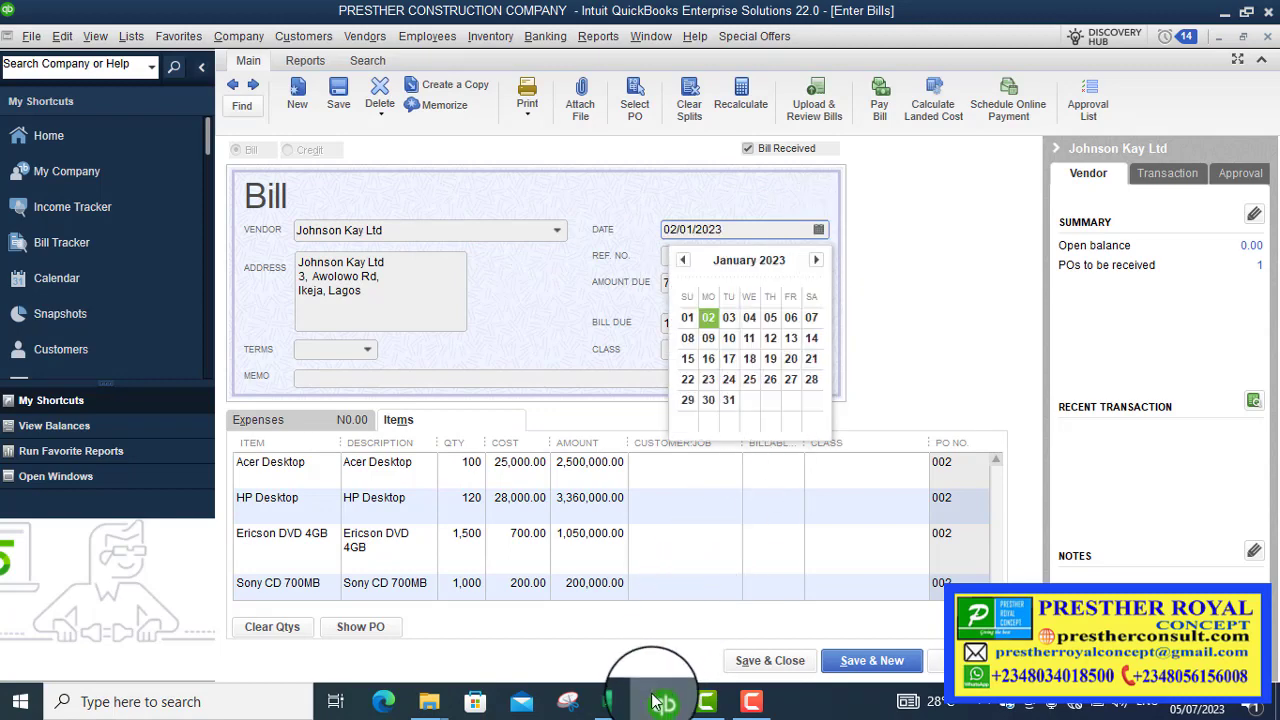
pyautogui.click(615, 698)
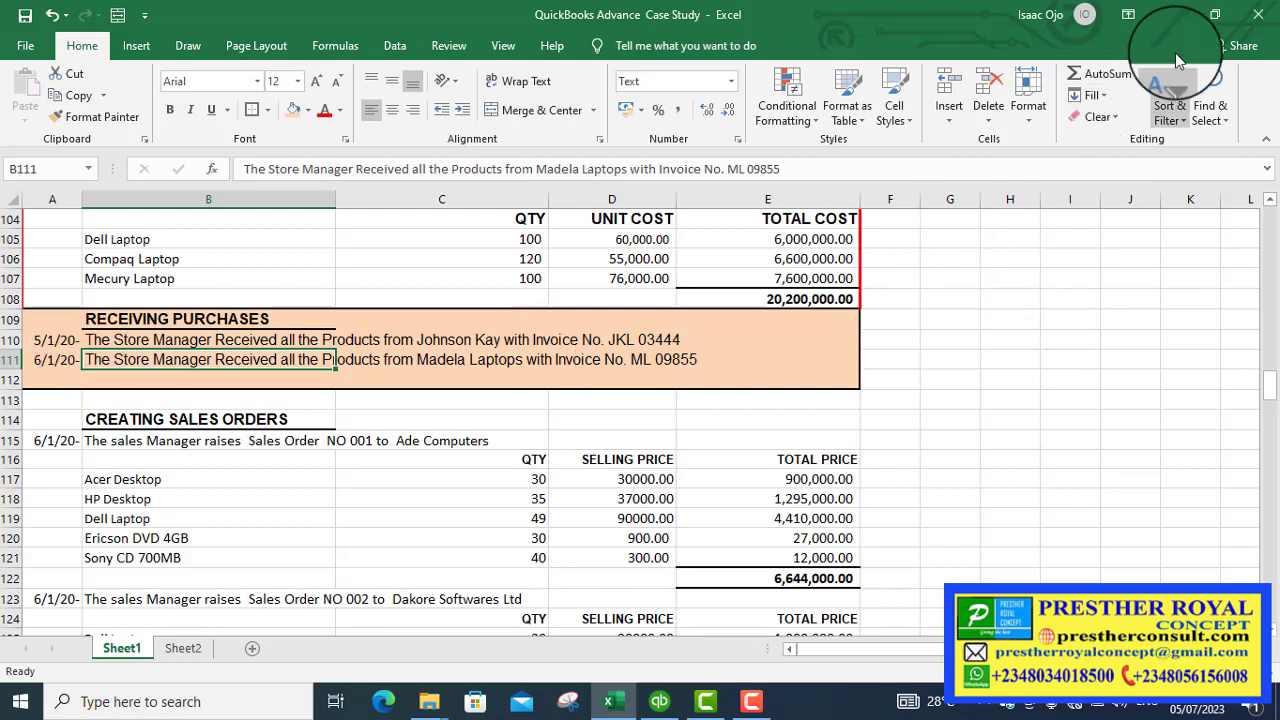
pyautogui.click(1170, 16)
pyautogui.click(745, 230)
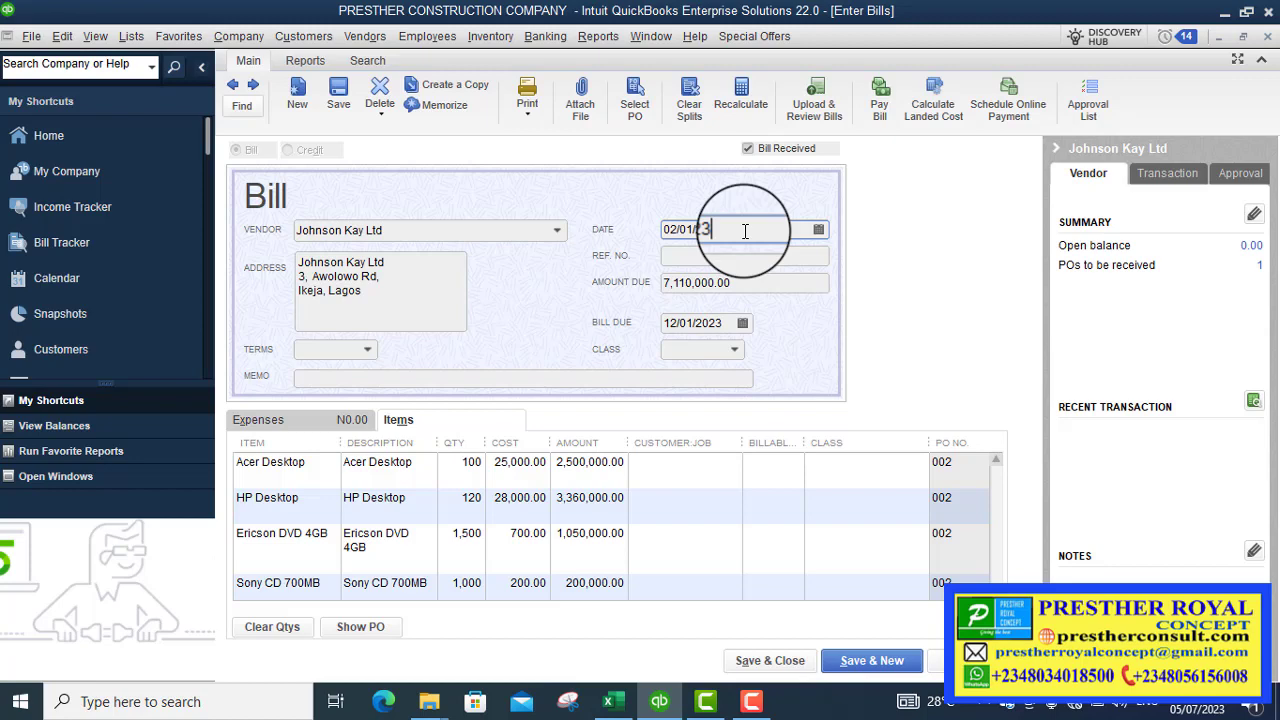
pyautogui.click(818, 229)
pyautogui.click(815, 261)
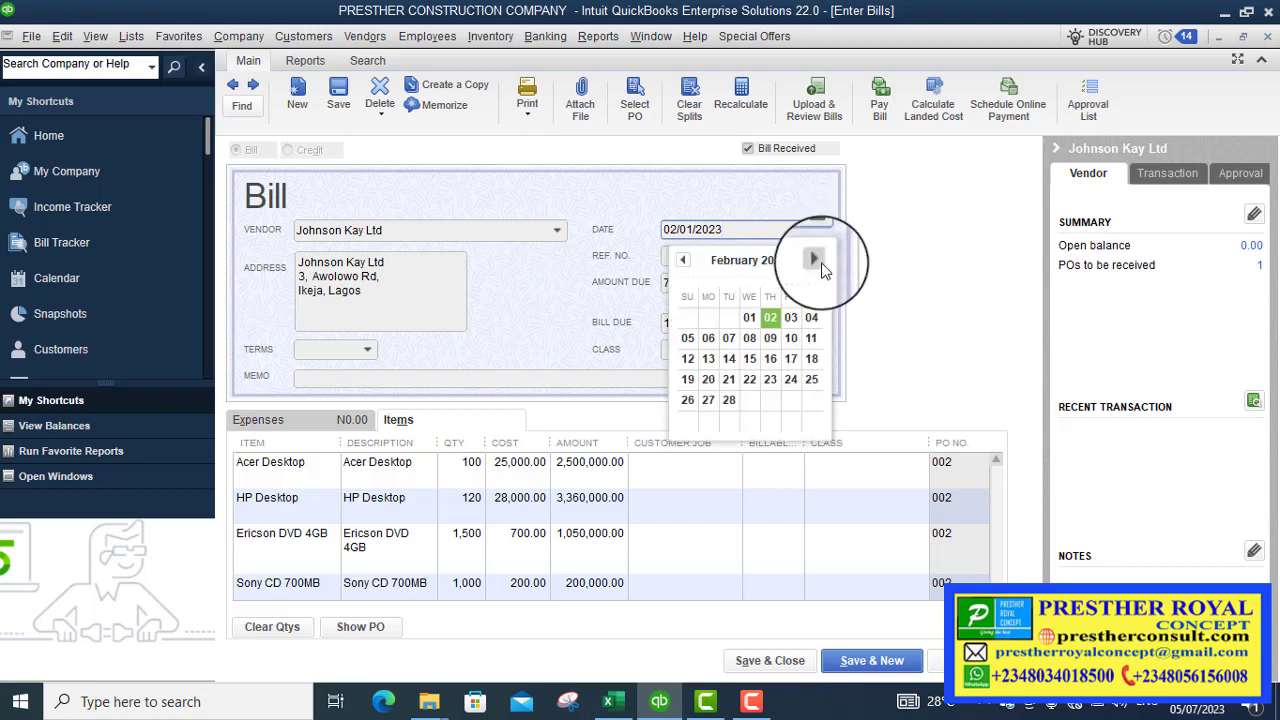
pyautogui.click(815, 261)
pyautogui.click(815, 261)
pyautogui.click(815, 261)
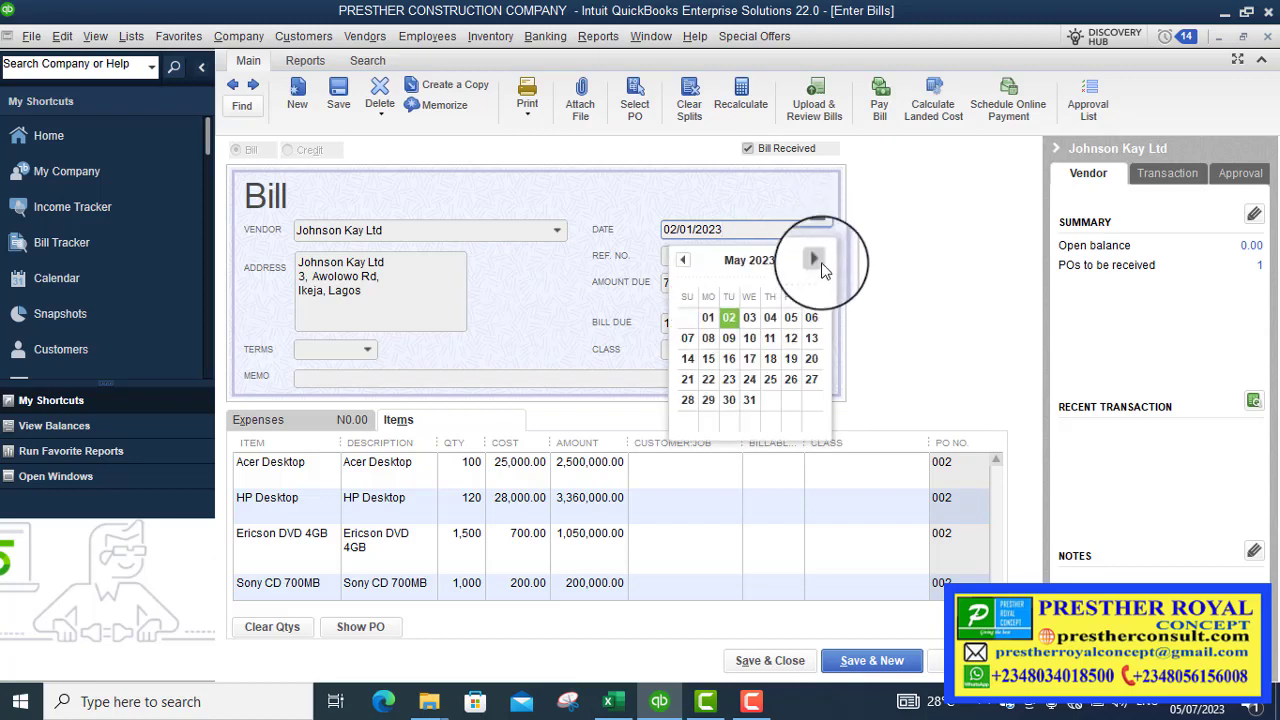
pyautogui.click(815, 261)
pyautogui.click(815, 261)
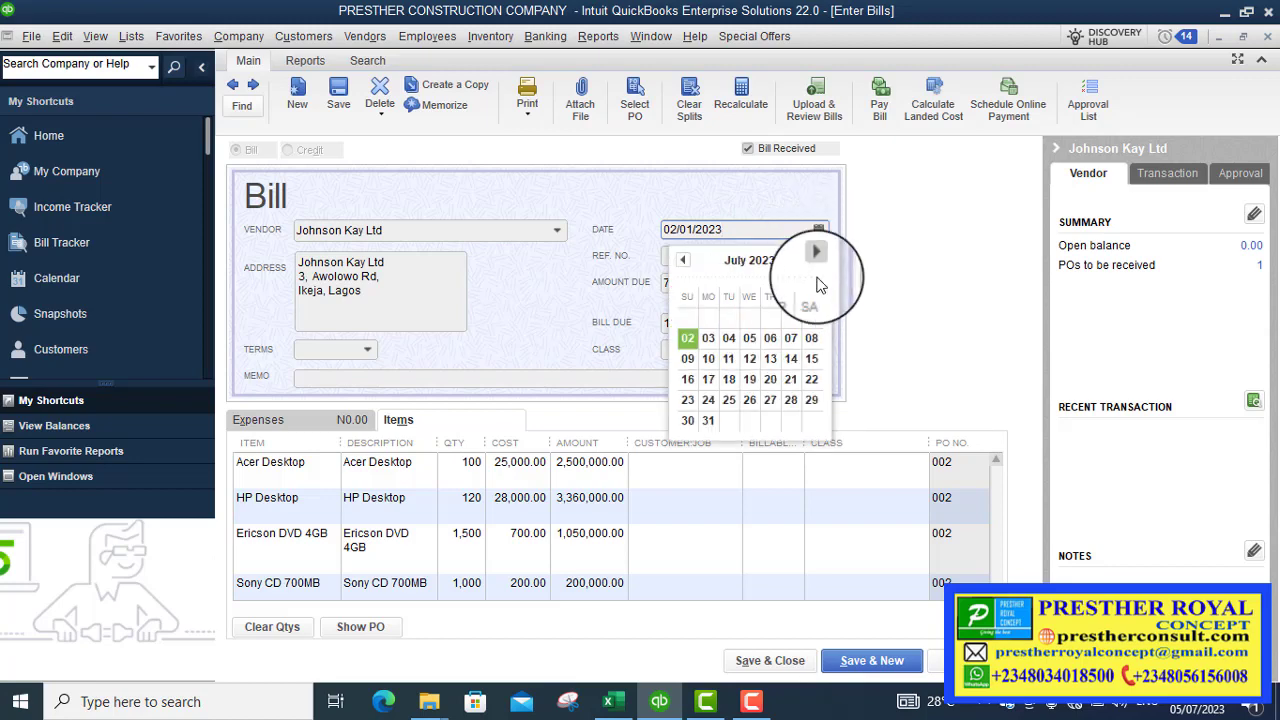
pyautogui.click(748, 338)
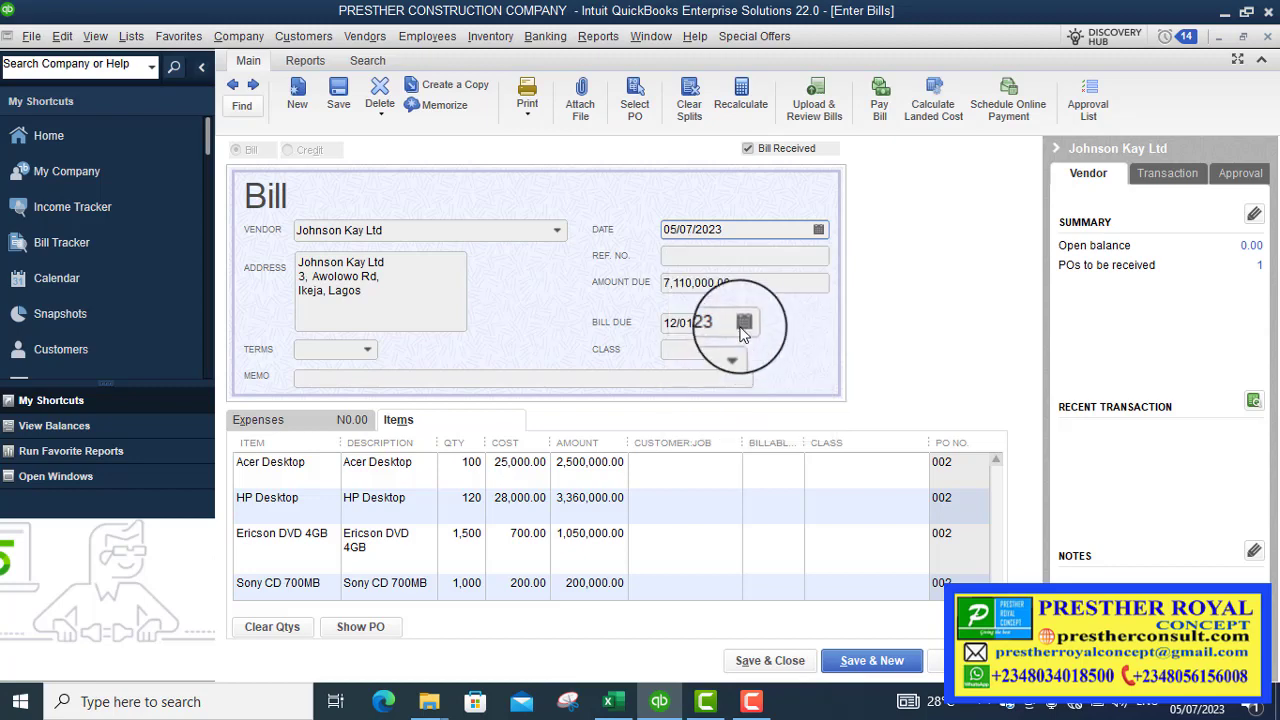
# Enter the Johnson Kay invoice number from the Excel case study, JKL 03444, as the bill's reference and set the due date to 22/07/2023.
pyautogui.click(712, 258)
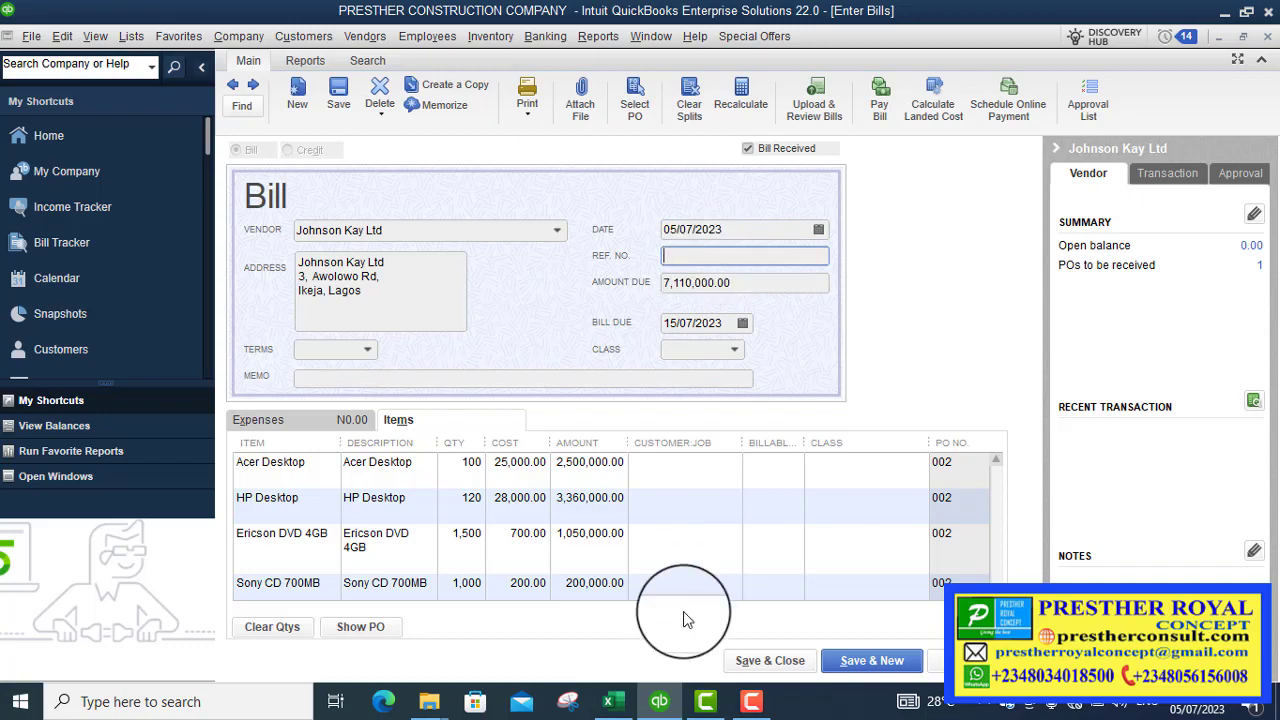
pyautogui.click(610, 700)
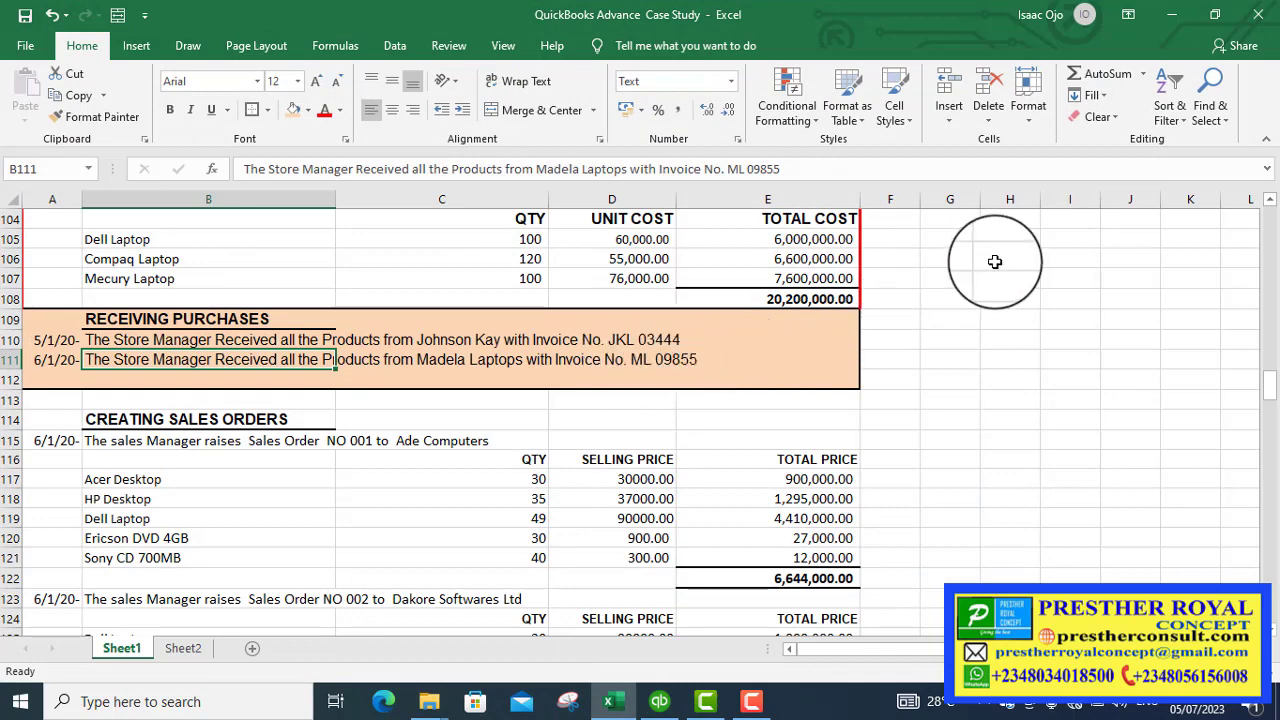
pyautogui.click(612, 701)
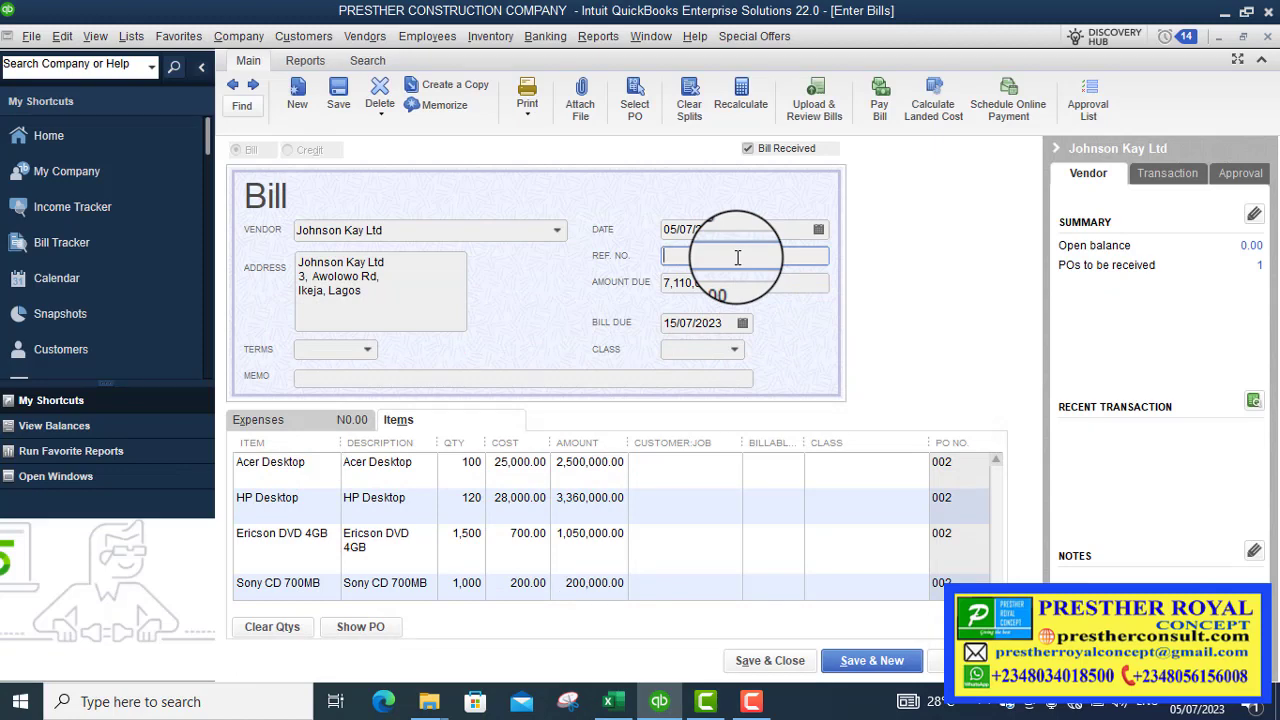
pyautogui.write('J')
pyautogui.press('capslock')
pyautogui.write('KL 044')
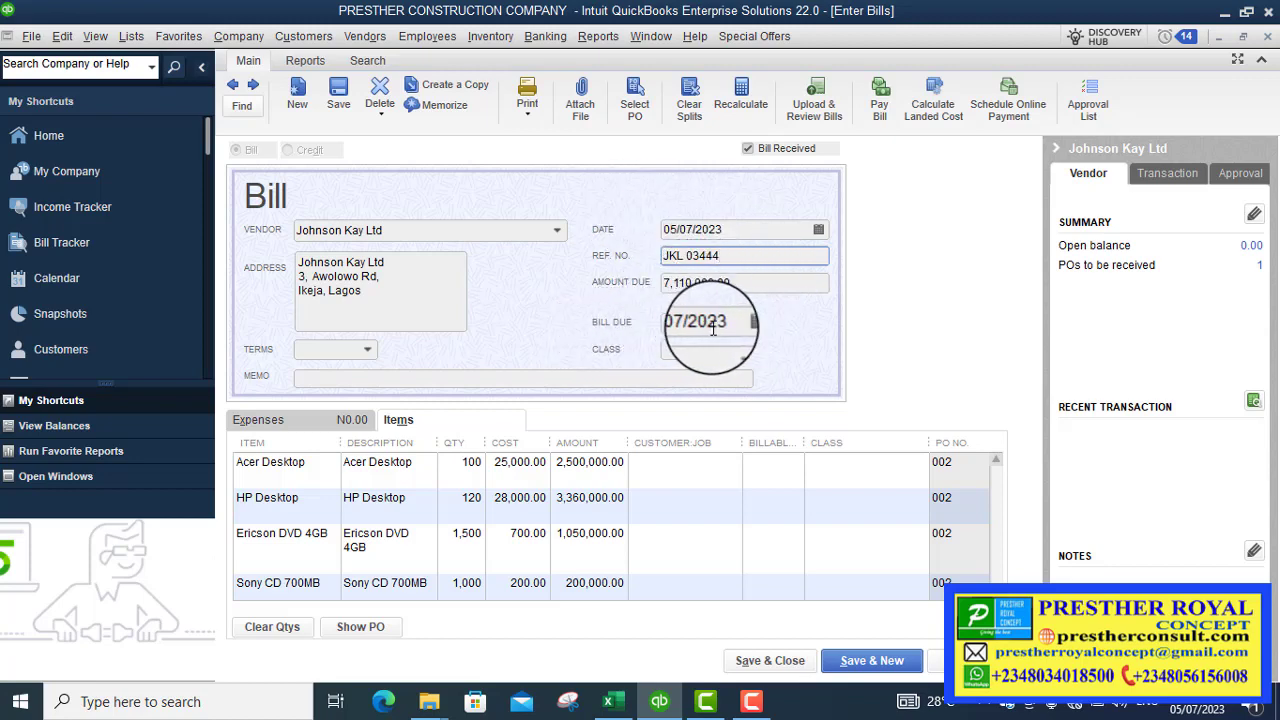
pyautogui.click(744, 325)
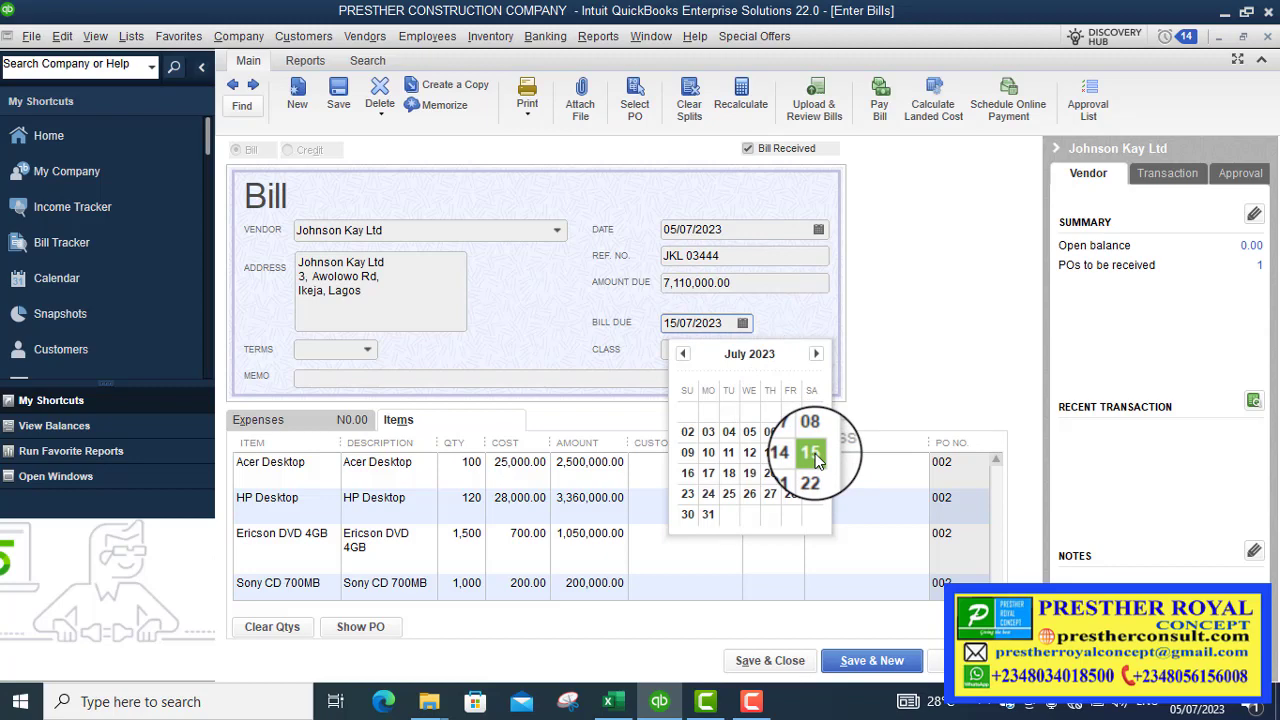
pyautogui.click(810, 483)
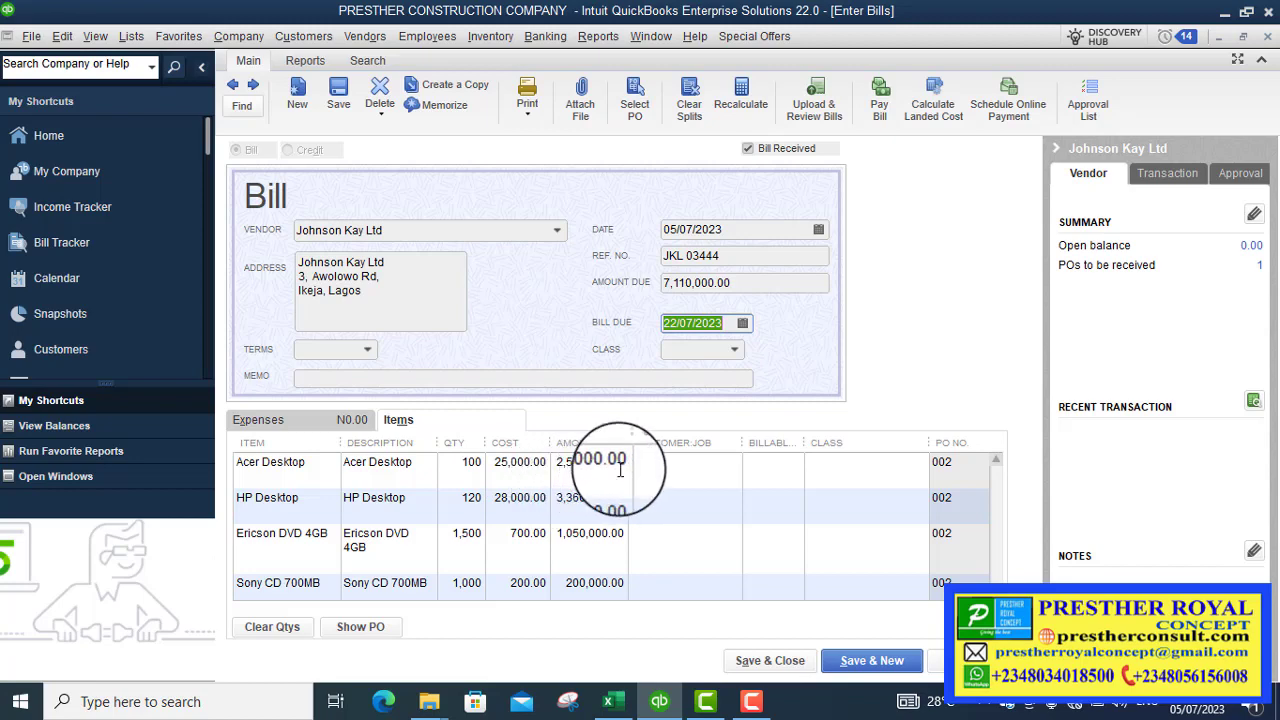
# Review the received quantities of the Acer Desktop, HP Desktop, Ericson DVD 4GB and Sony CD 700MB lines.
pyautogui.click(471, 462)
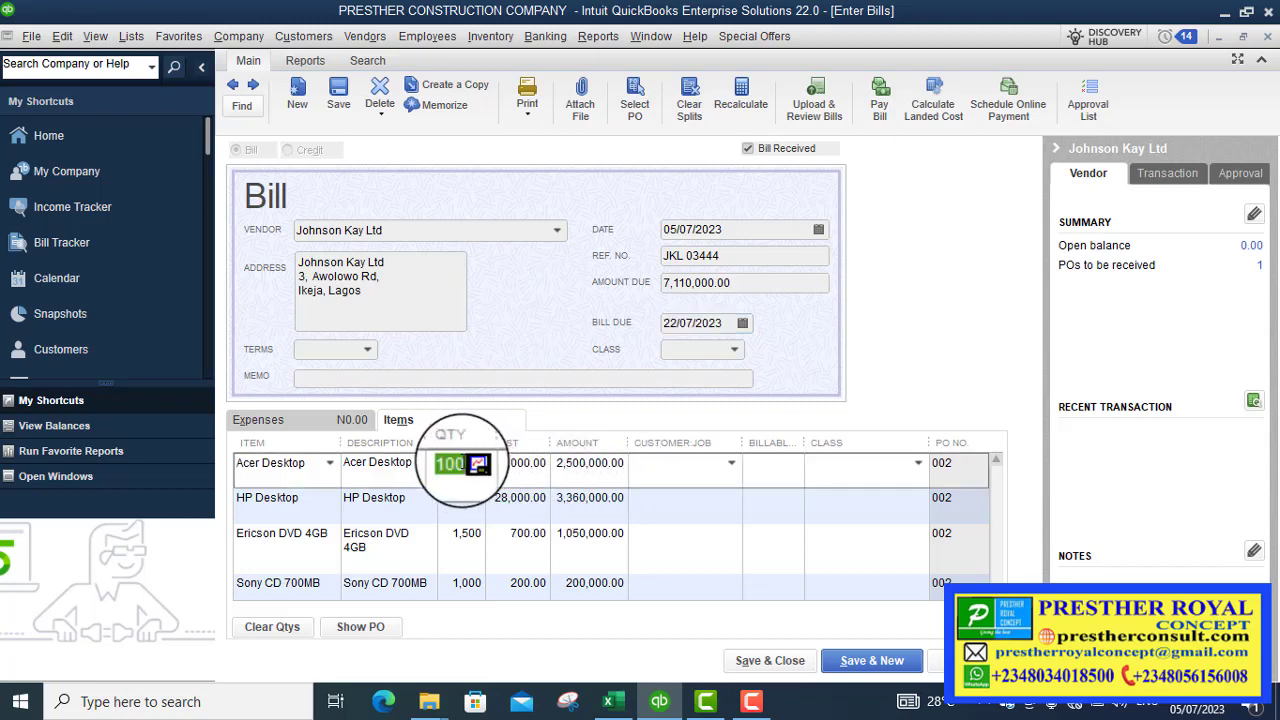
pyautogui.click(459, 501)
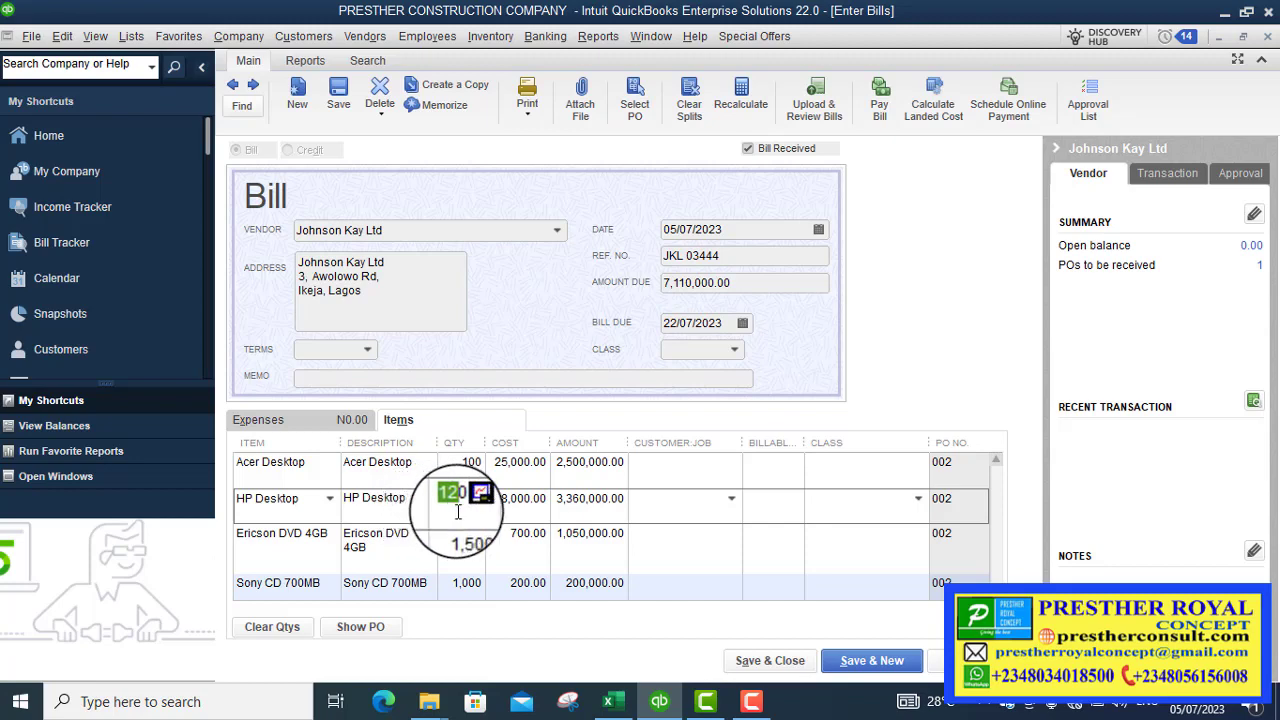
pyautogui.click(457, 545)
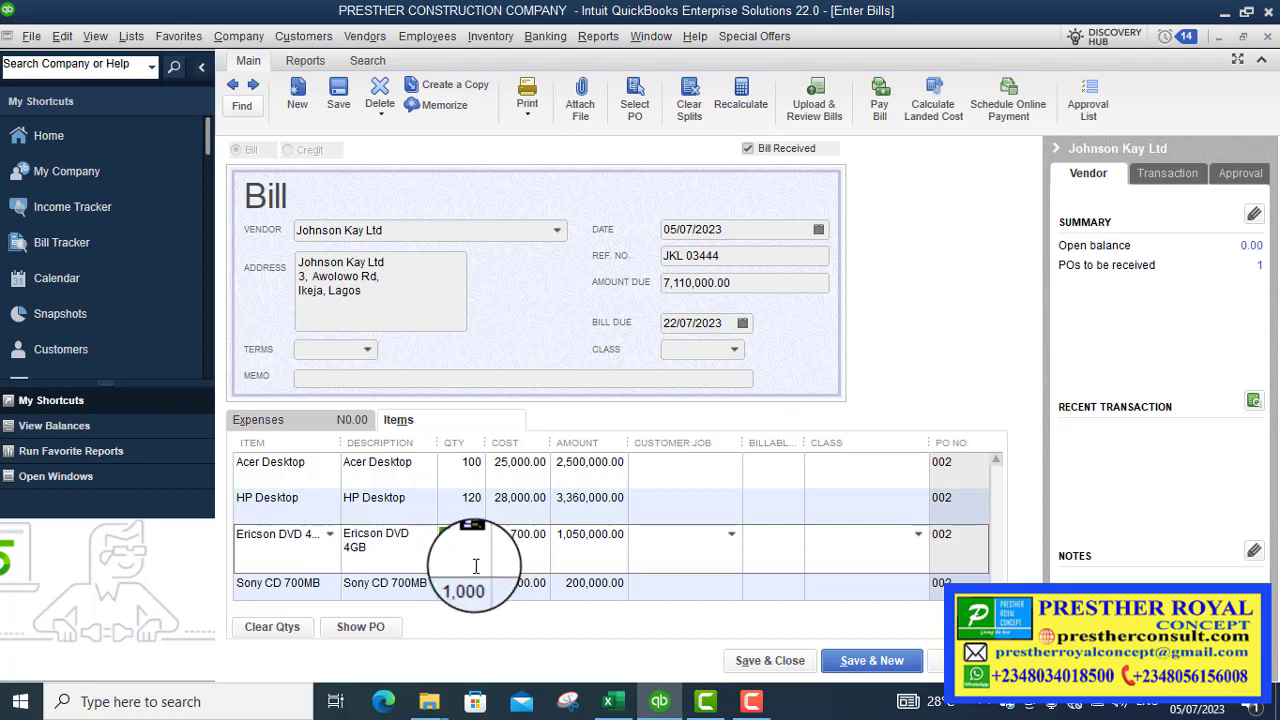
pyautogui.click(458, 578)
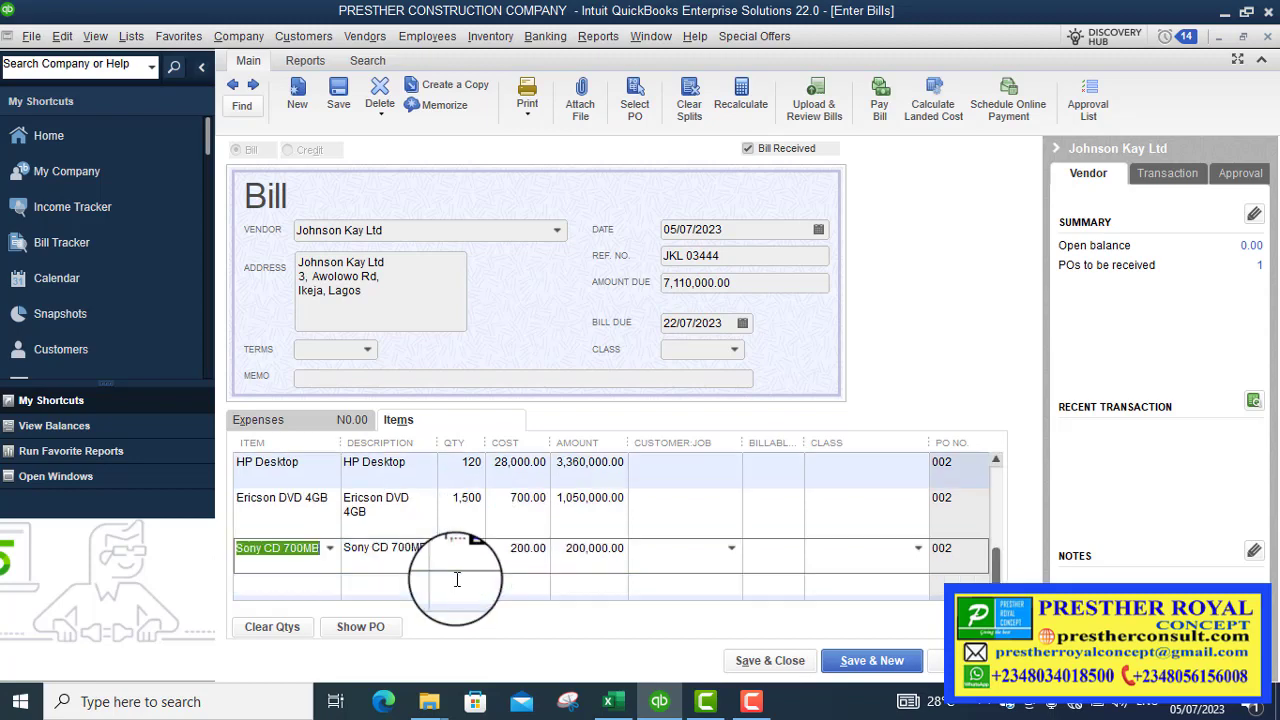
pyautogui.click(450, 560)
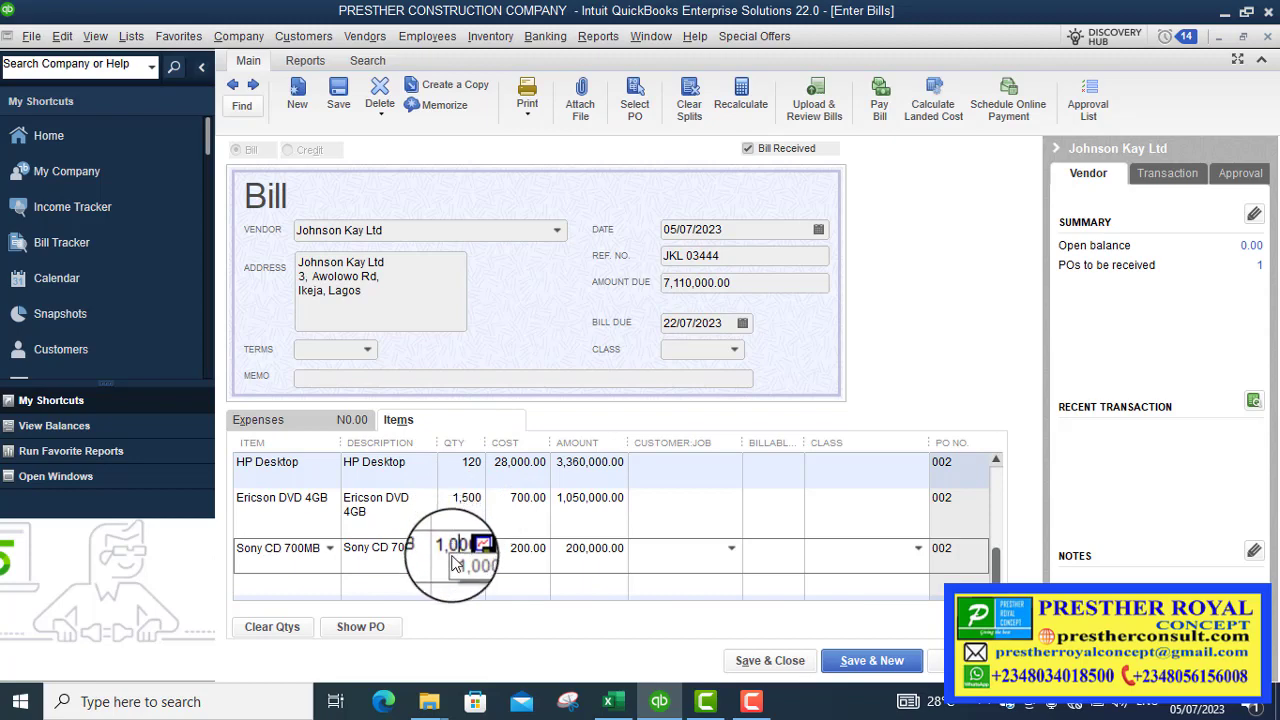
pyautogui.scroll(1, 463, 475)
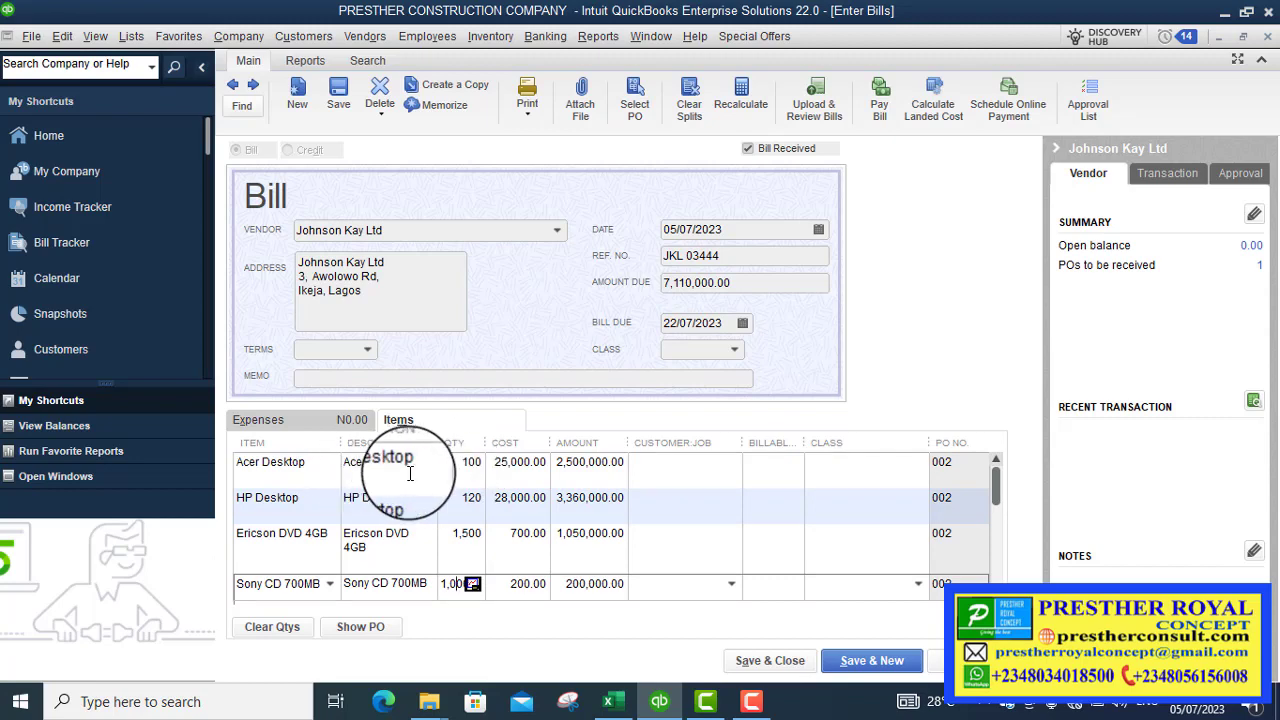
# Set the received quantity to 90 for the Acer Desktop and 100 for the HP Desktop.
pyautogui.click(462, 466)
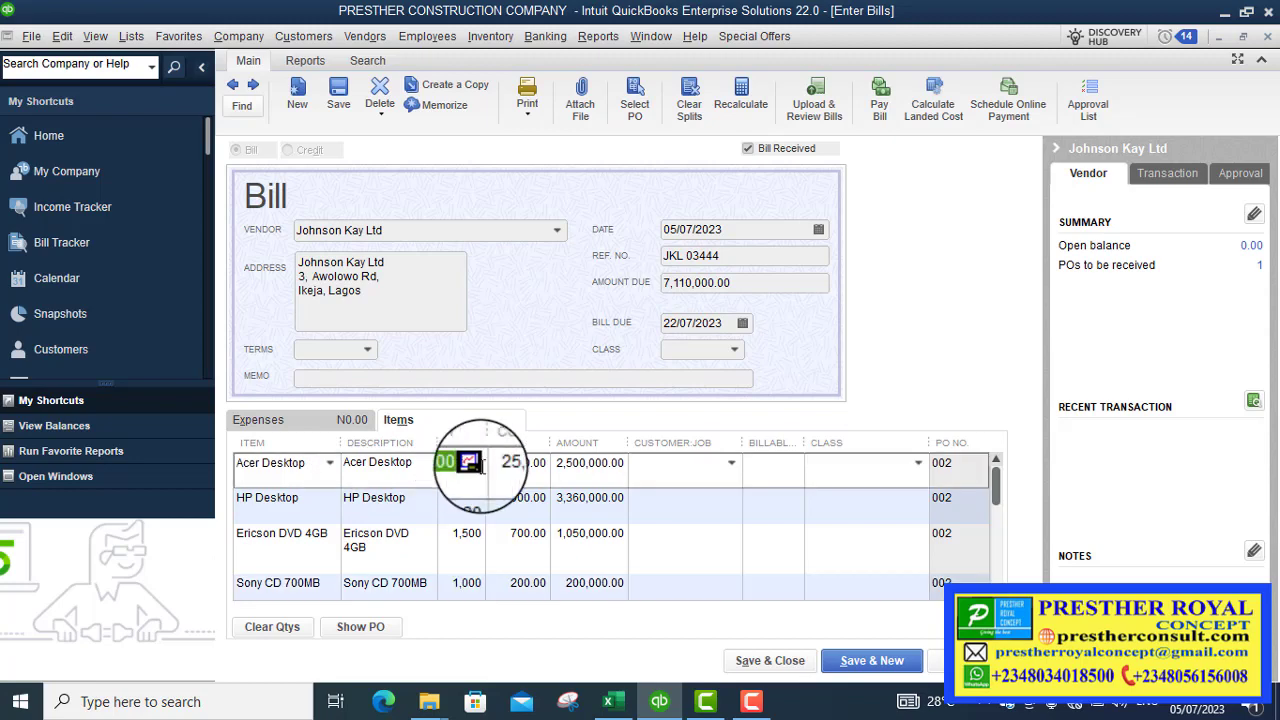
pyautogui.write('90')
pyautogui.press('Tab')
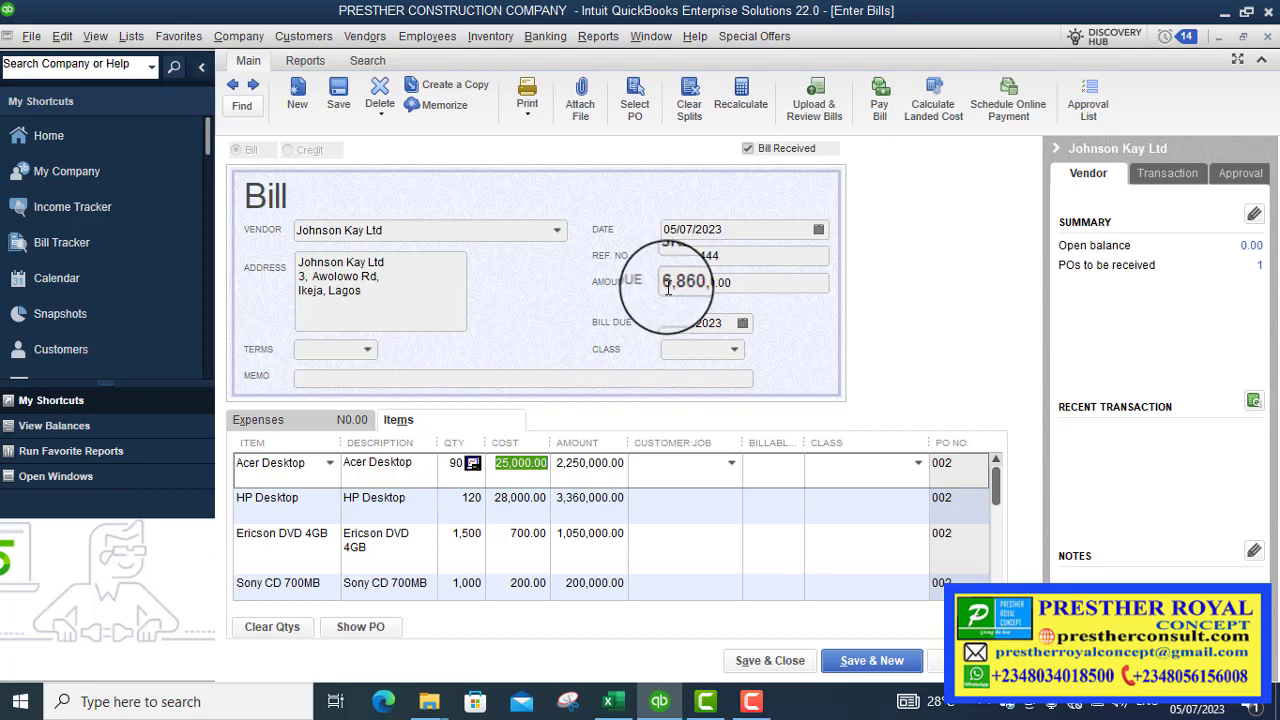
pyautogui.click(453, 498)
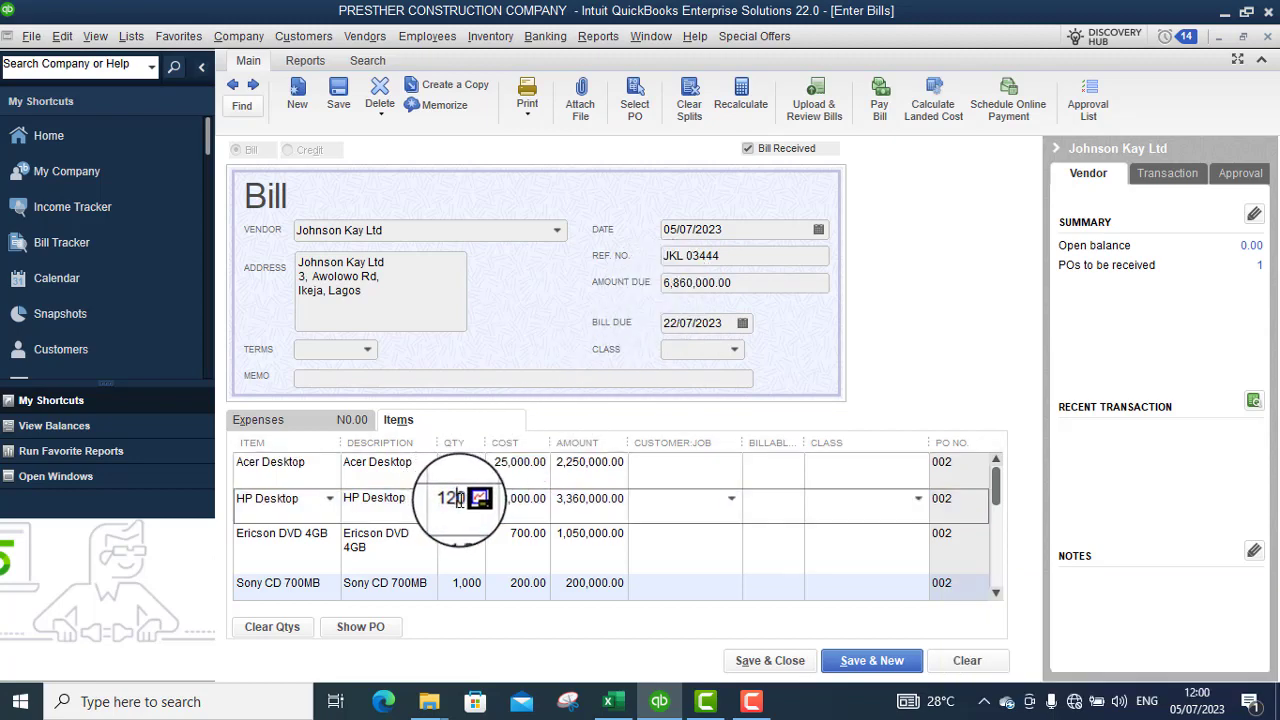
pyautogui.press('BackSpace')
pyautogui.write('0')
pyautogui.press('Tab')
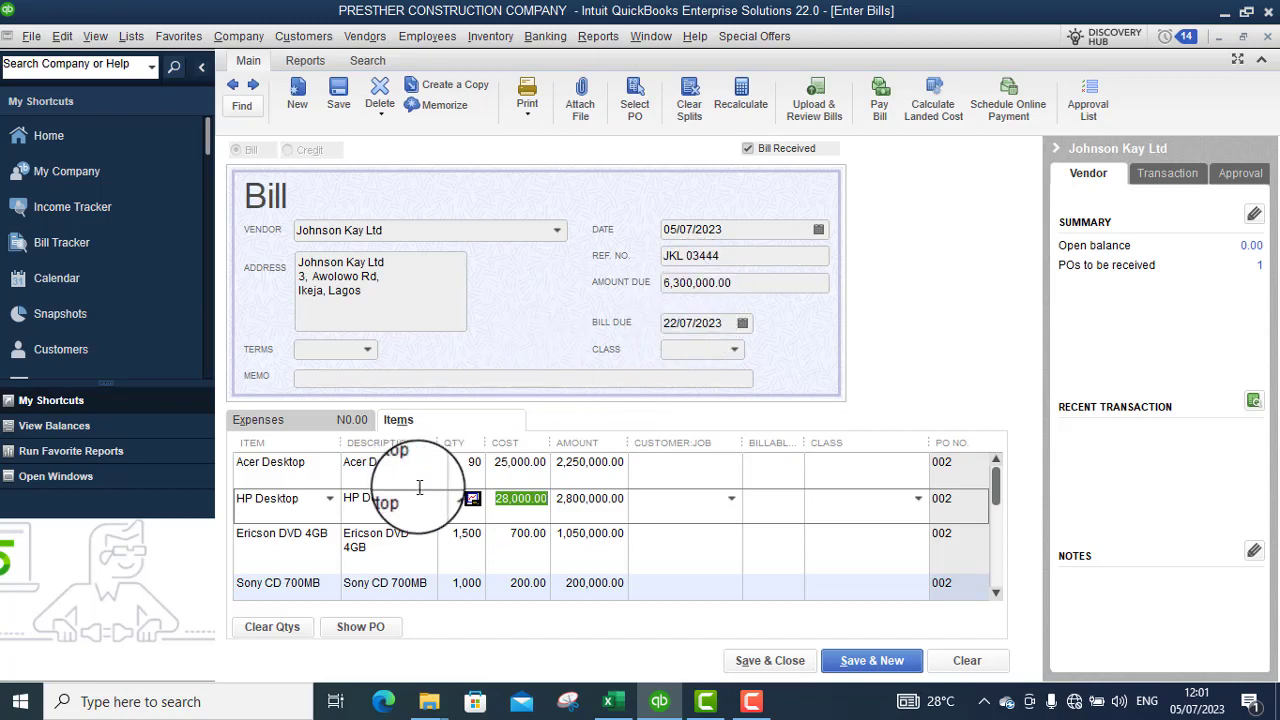
# Set the received quantity to 120 for the HP Desktop and 100 for the Acer Desktop, and save the bill without classes to start a new one.
pyautogui.click(457, 536)
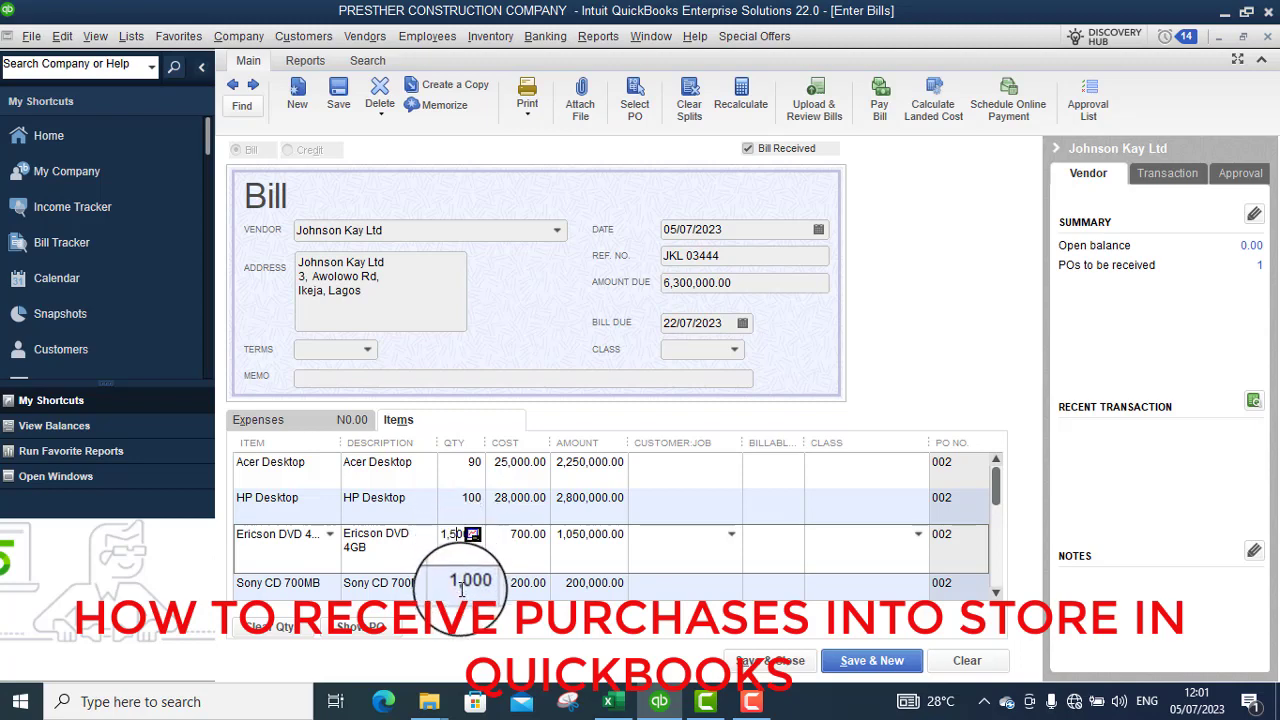
pyautogui.click(467, 500)
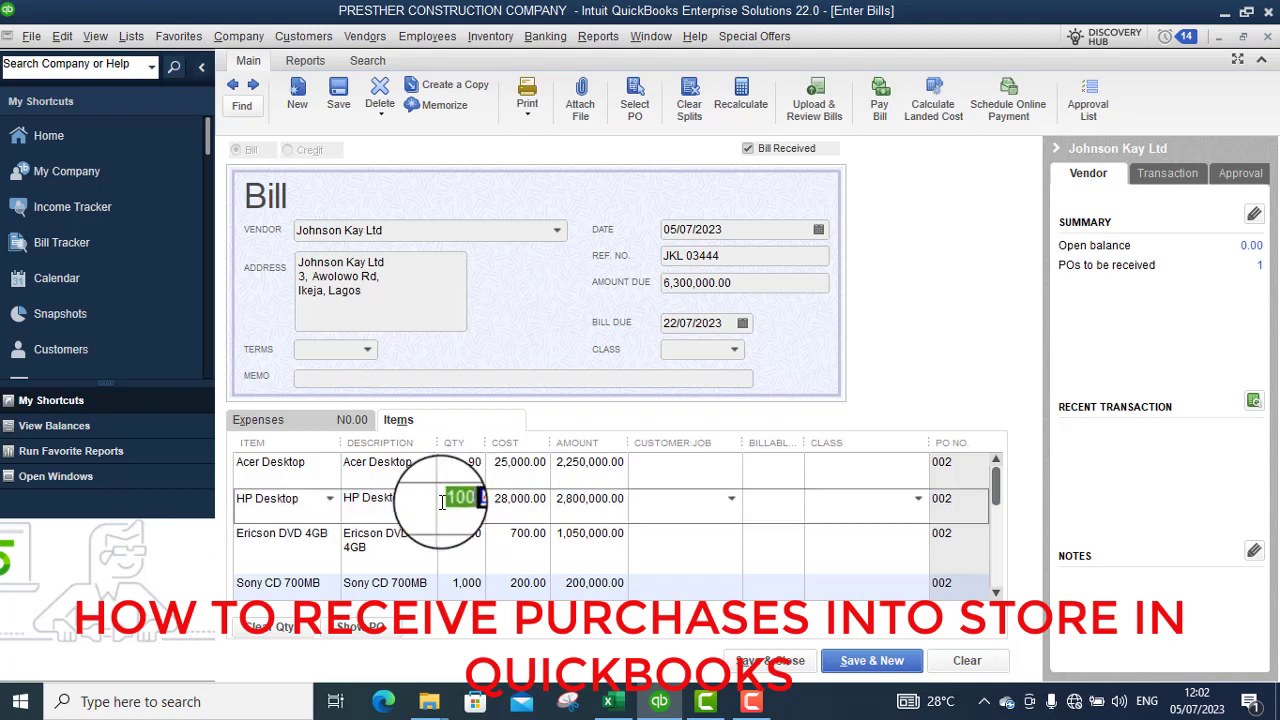
pyautogui.click(453, 501)
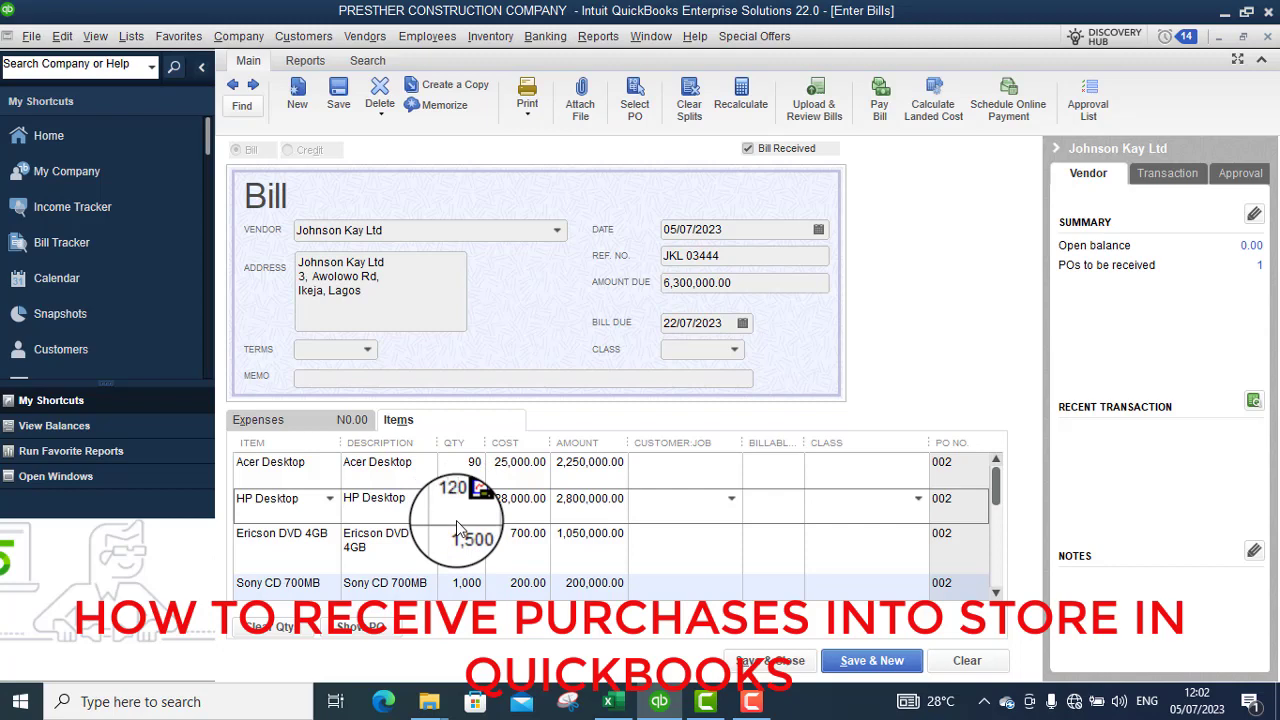
pyautogui.click(458, 463)
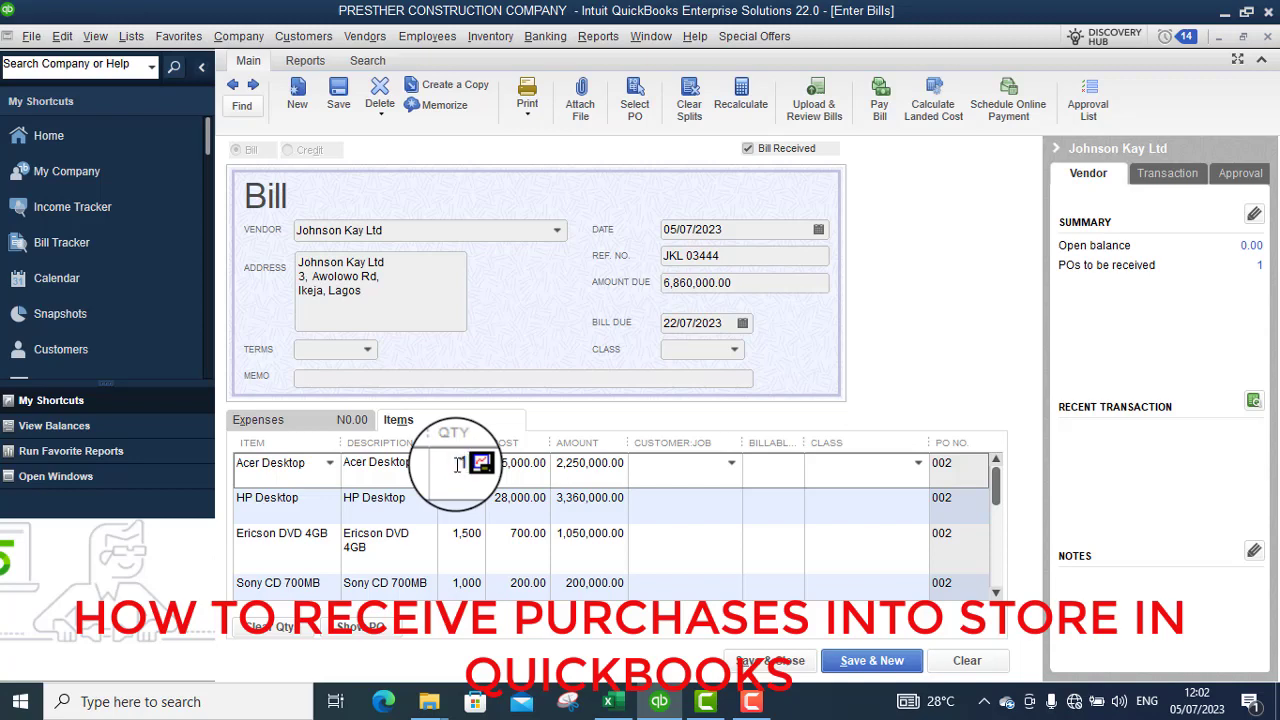
pyautogui.write('100')
pyautogui.press('Tab')
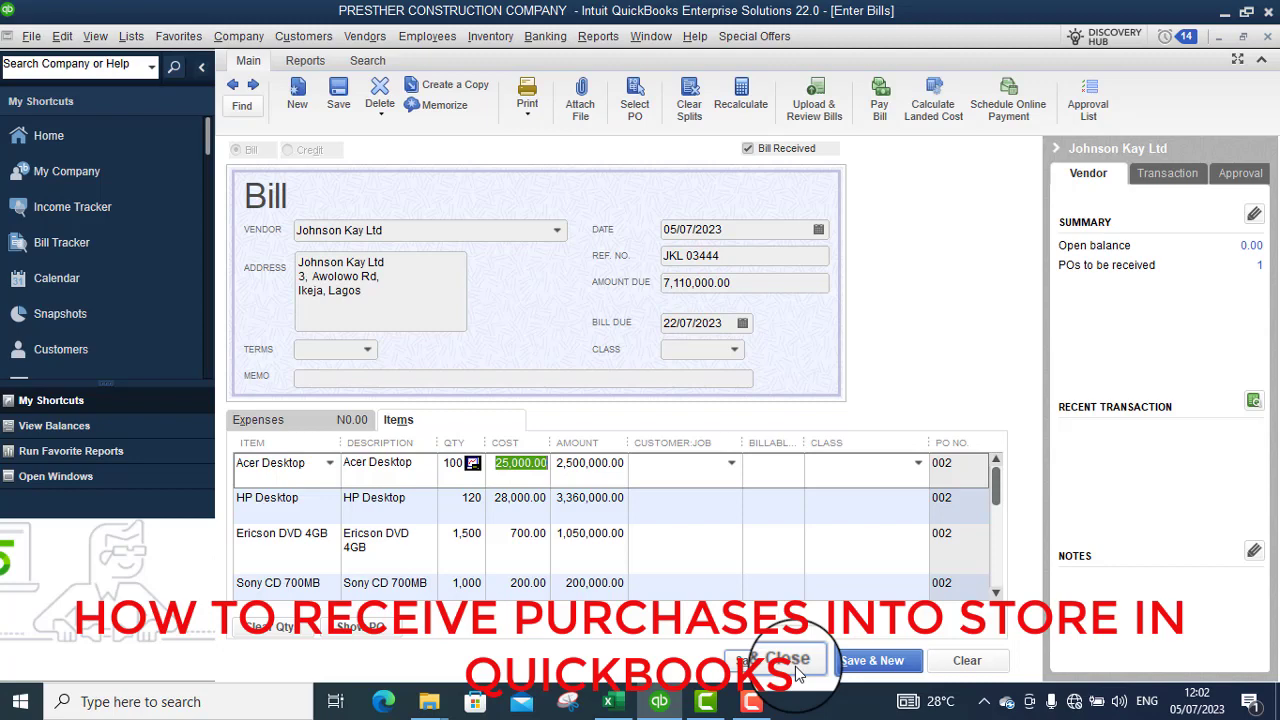
pyautogui.click(856, 672)
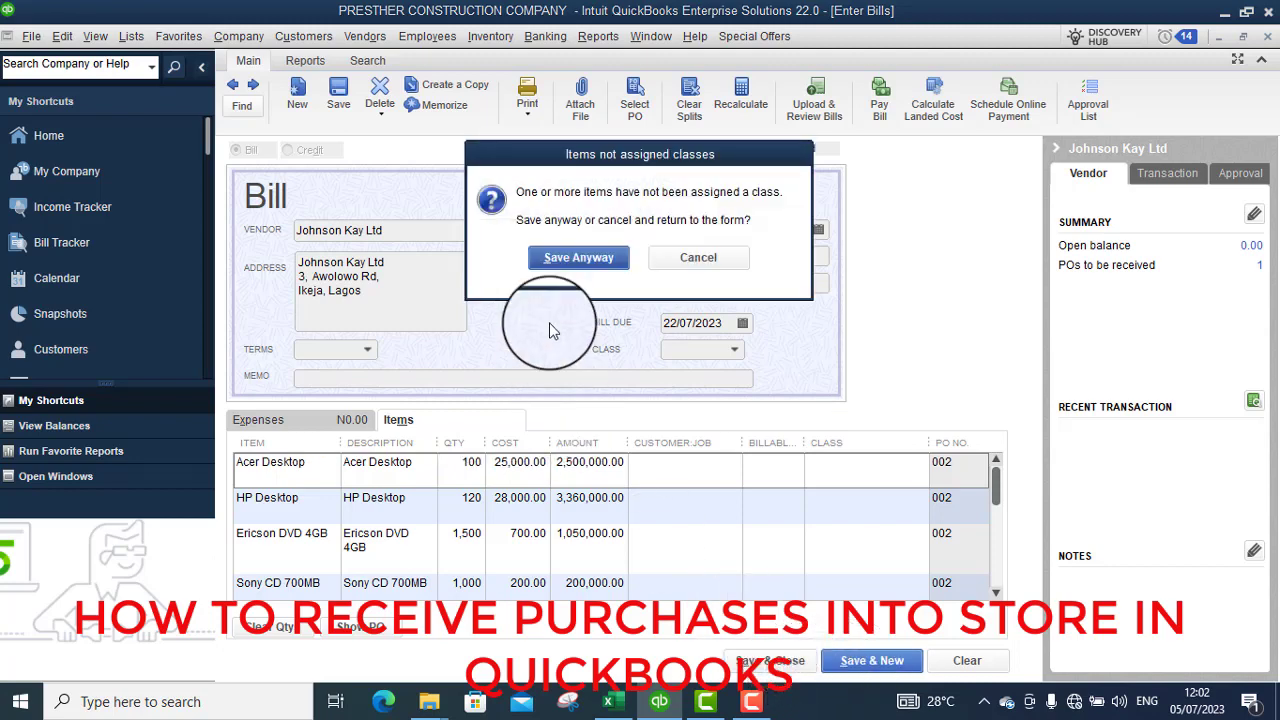
pyautogui.click(578, 262)
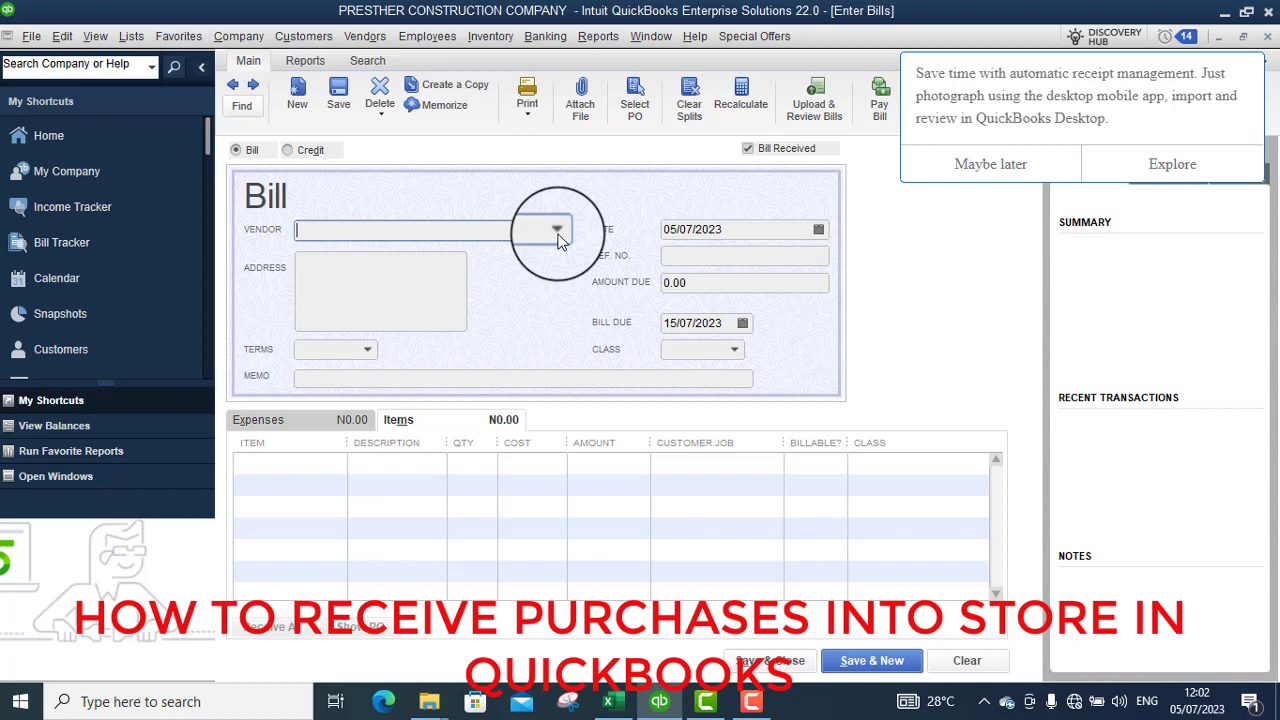
# Check the next receipt in the Excel case study and fill the new QuickBooks bill for Madela Laptops from open purchase order 003.
pyautogui.click(557, 231)
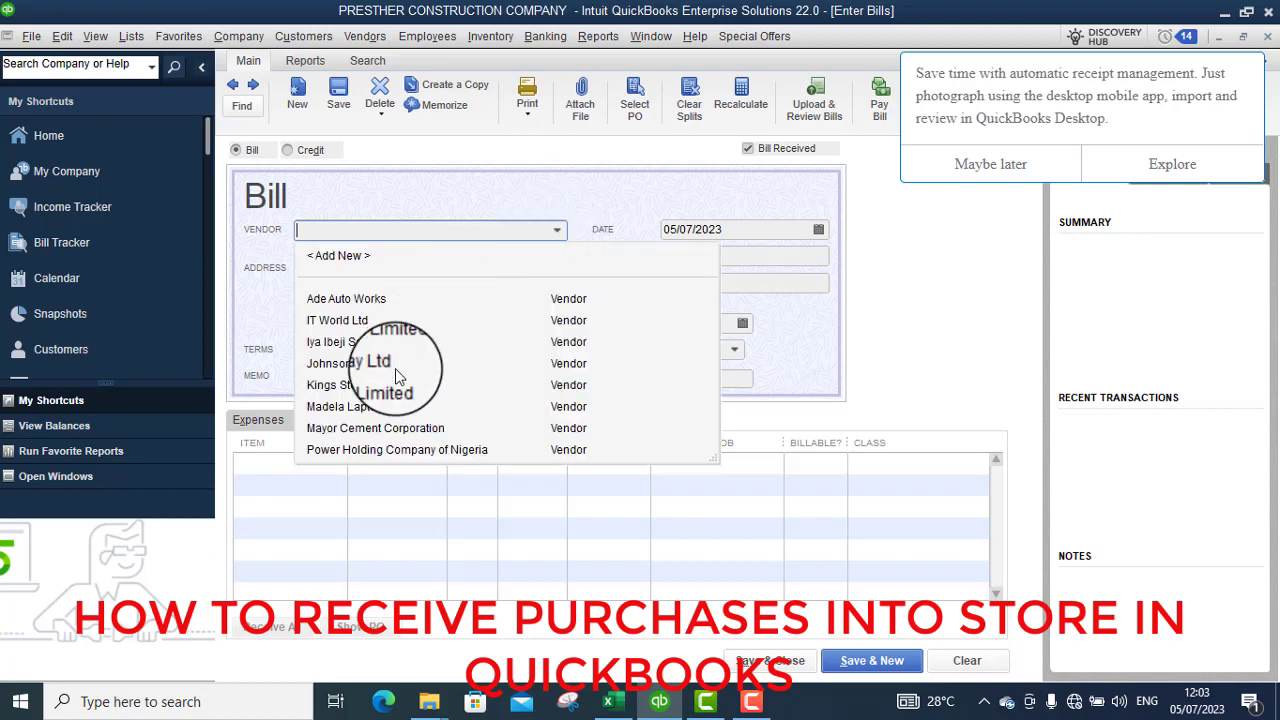
pyautogui.click(610, 705)
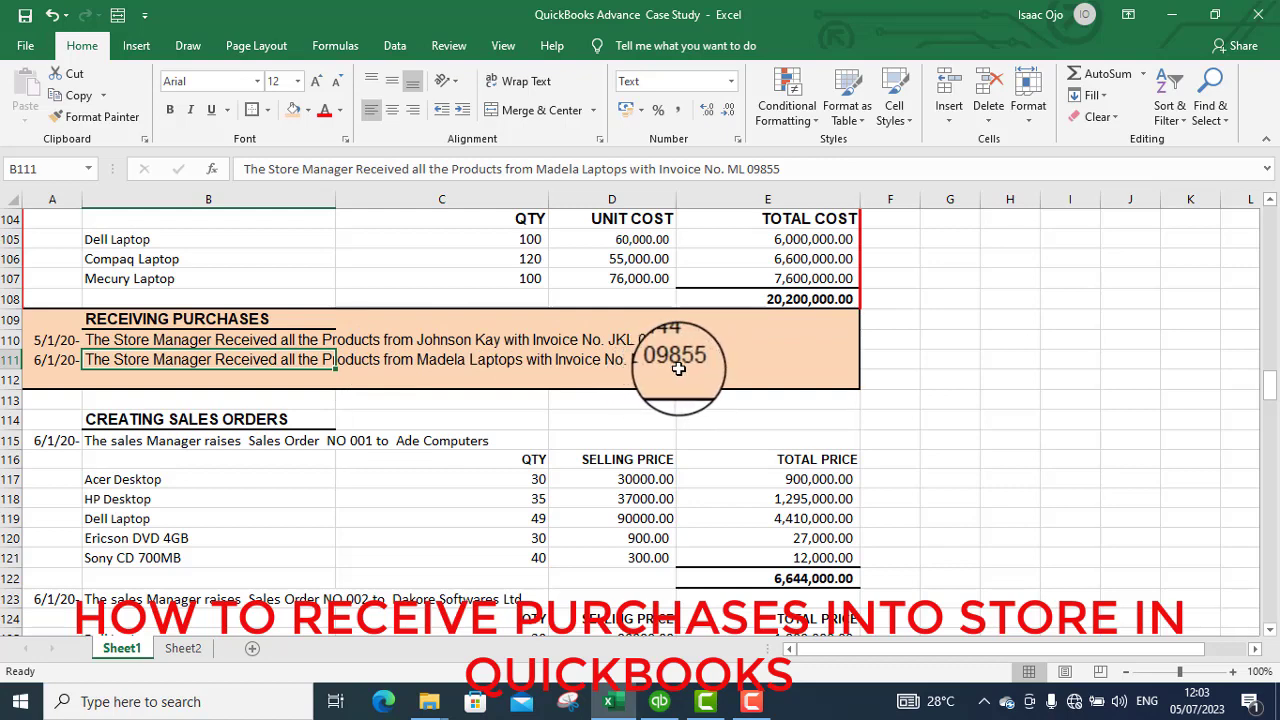
pyautogui.click(659, 701)
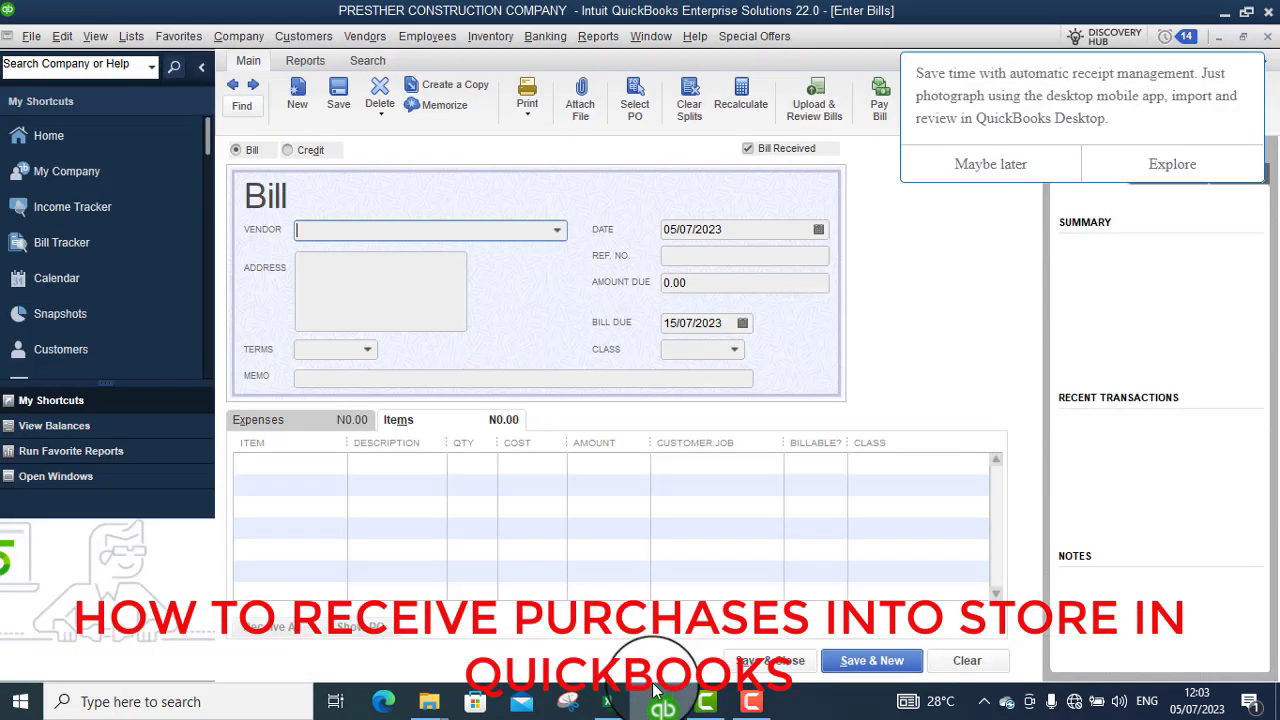
pyautogui.click(558, 230)
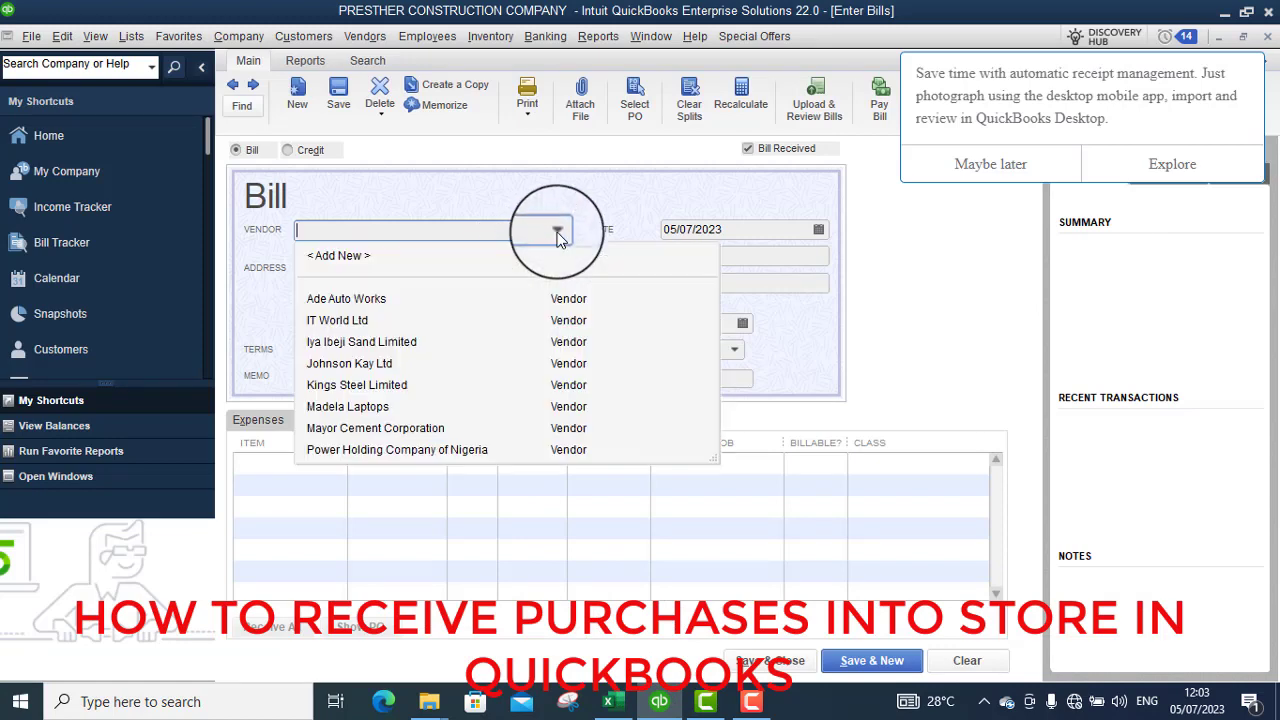
pyautogui.click(376, 410)
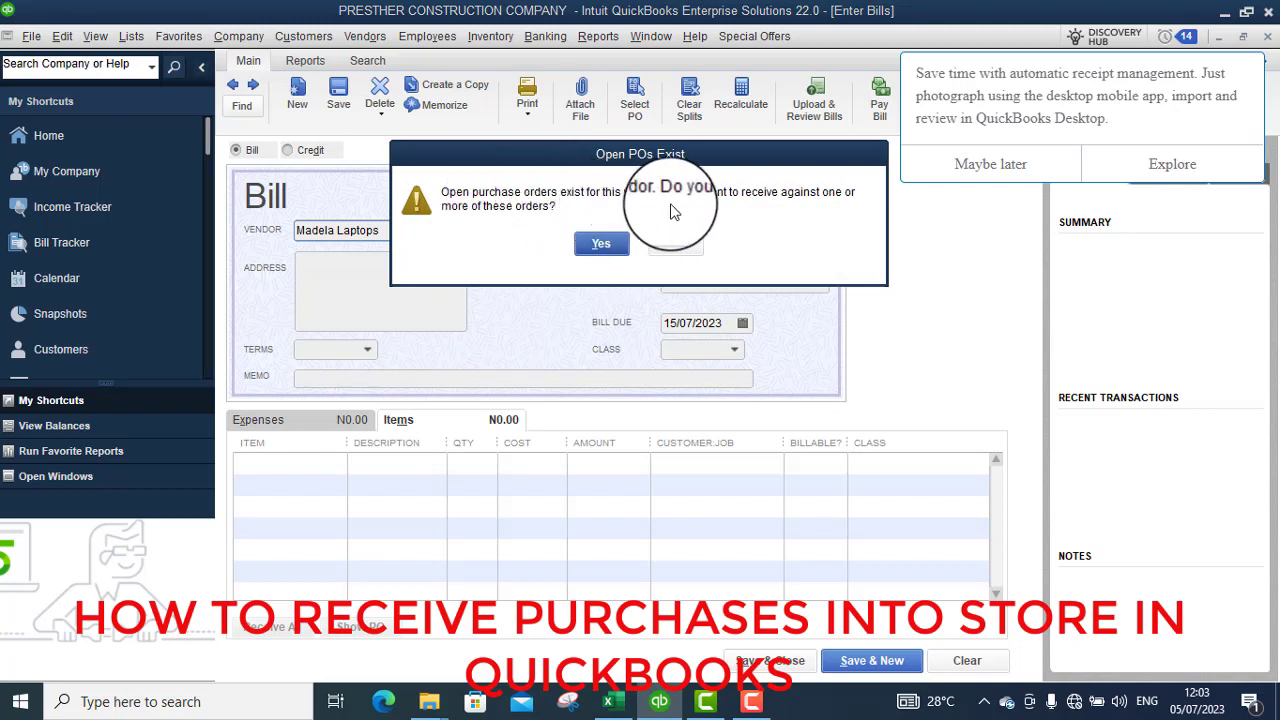
pyautogui.click(610, 246)
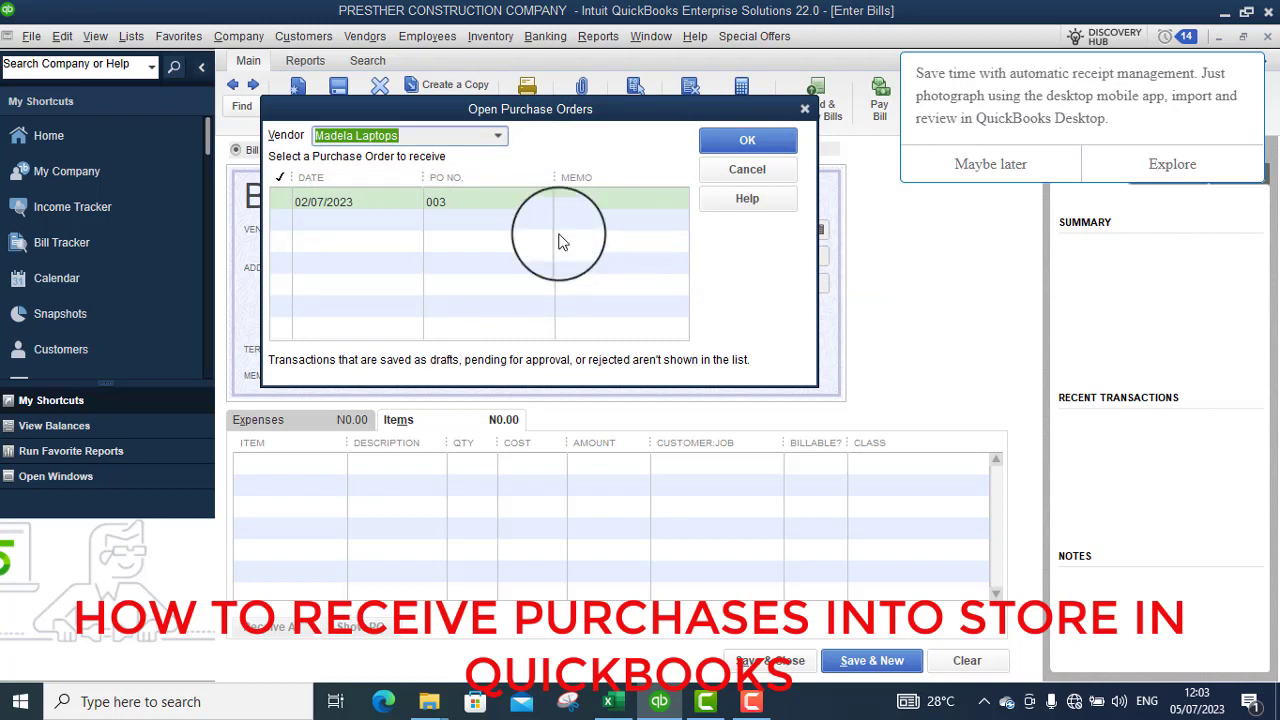
pyautogui.click(280, 202)
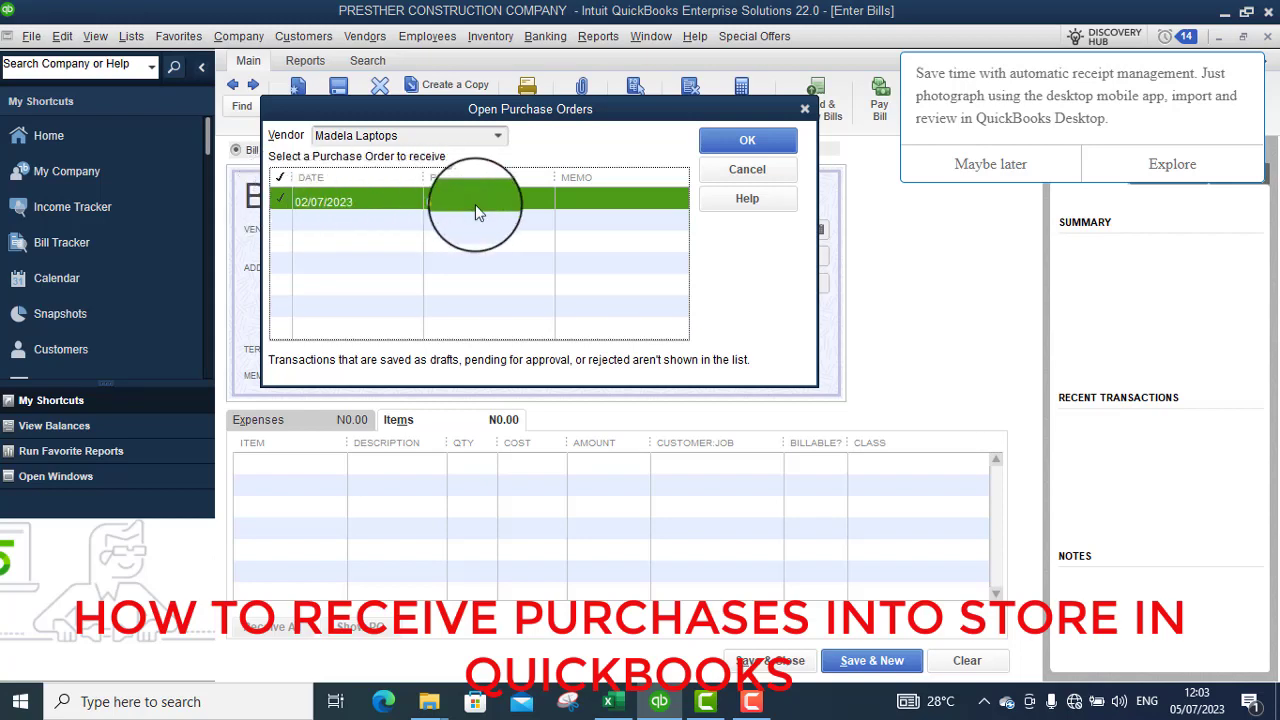
pyautogui.click(742, 140)
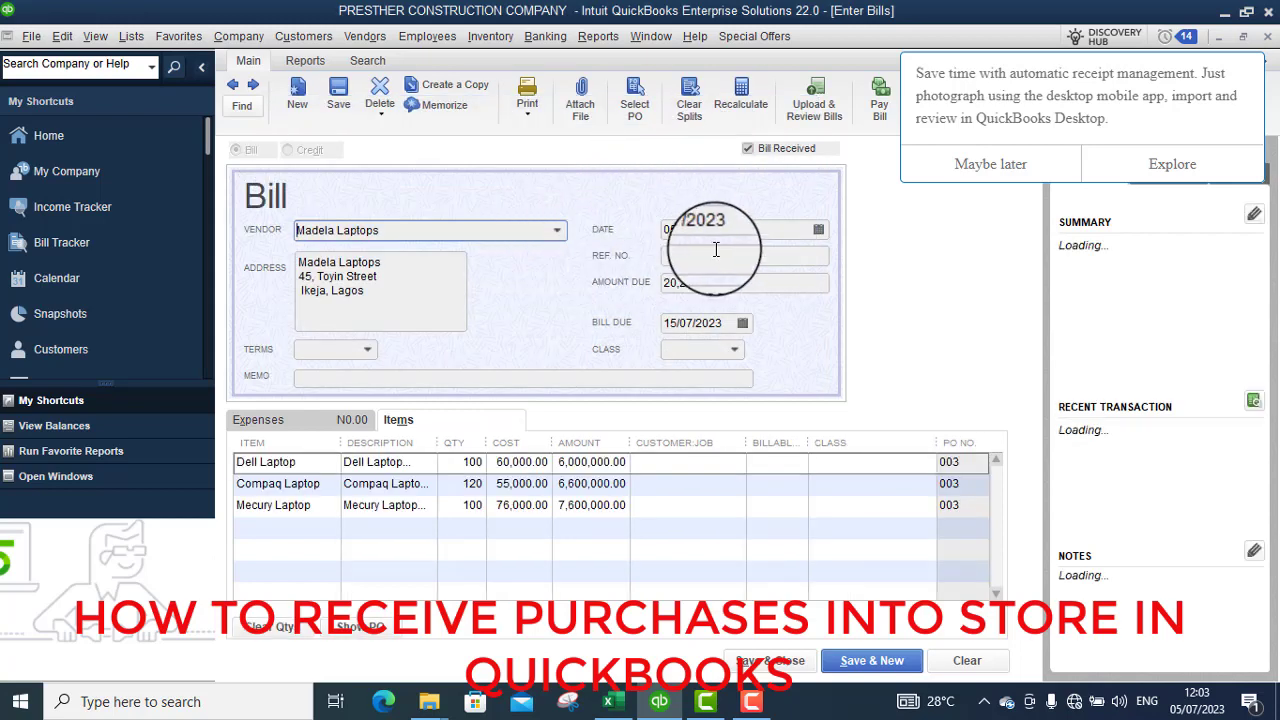
# Check the Madela Laptops receiving date in the Excel case study and set the bill date to 06/07/2023 in QuickBooks.
pyautogui.click(818, 230)
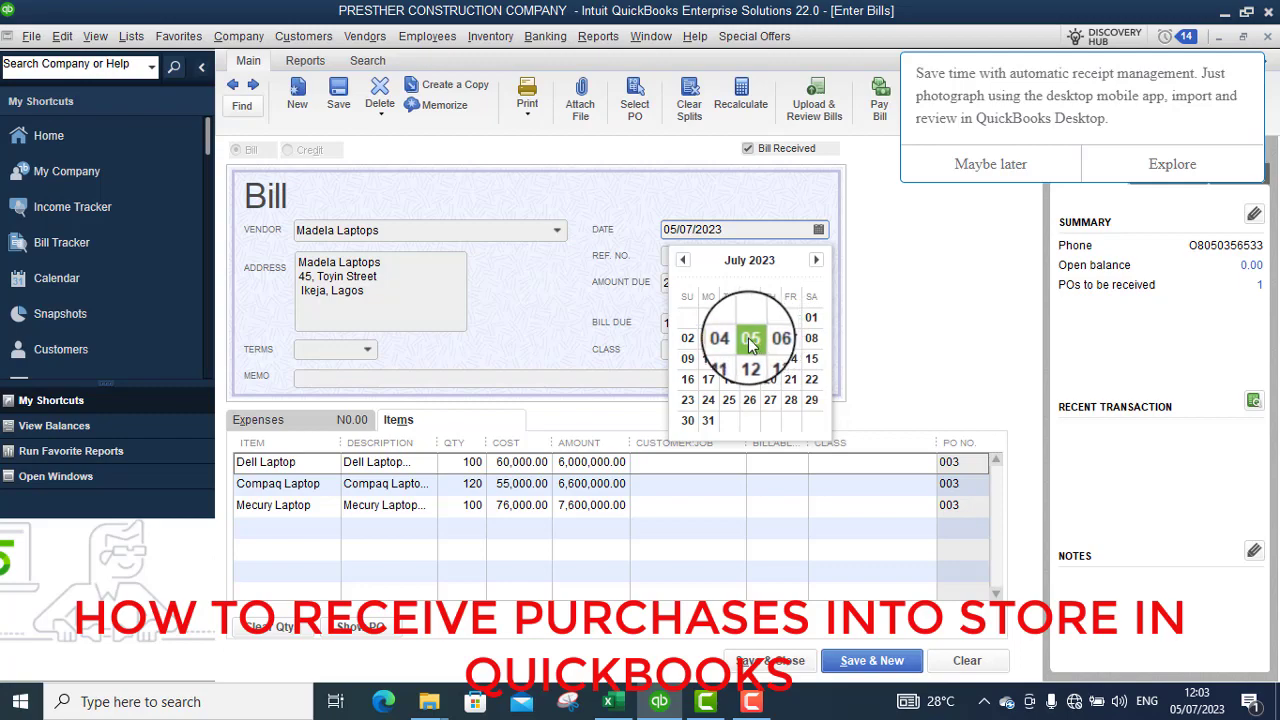
pyautogui.click(609, 703)
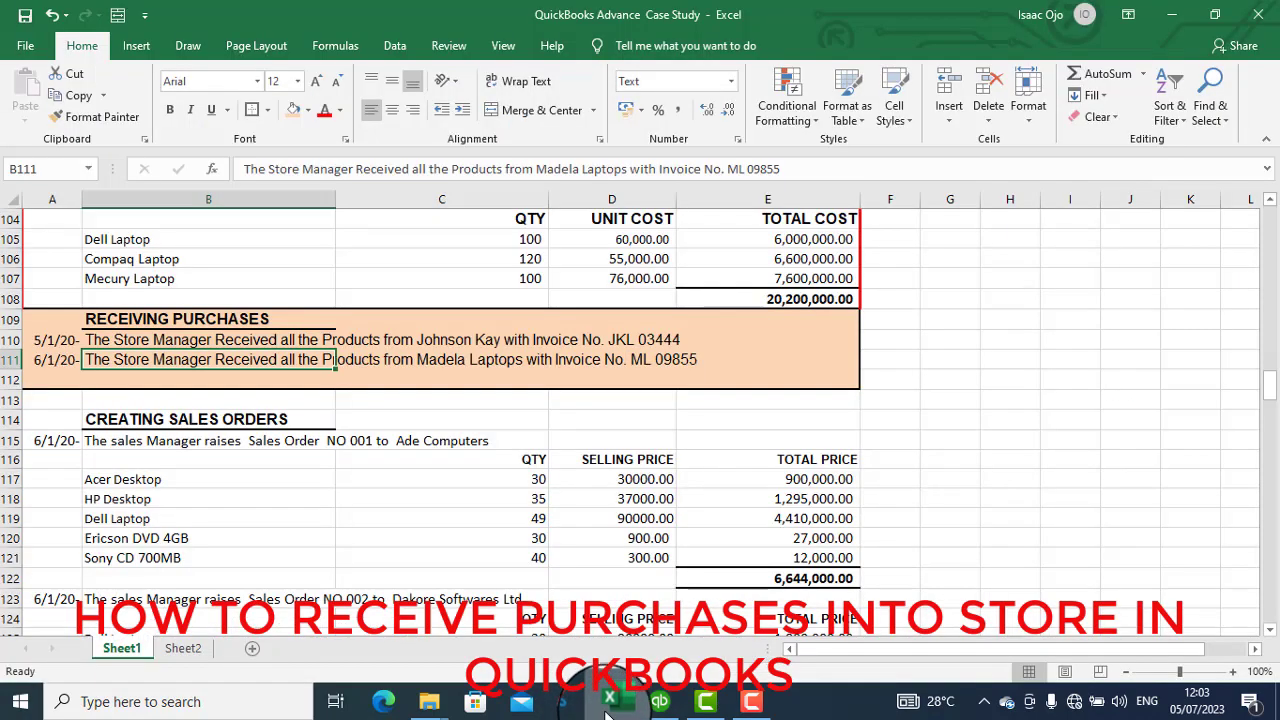
pyautogui.click(659, 703)
pyautogui.click(818, 232)
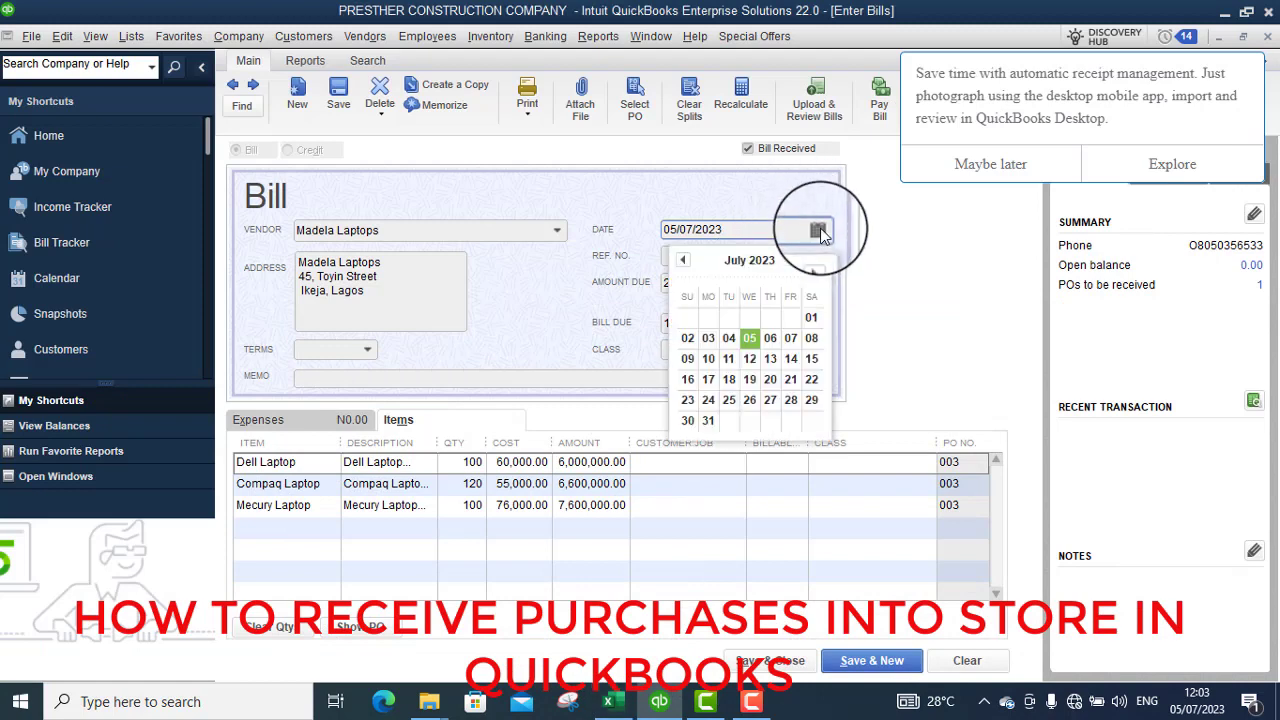
pyautogui.click(775, 338)
# Look up the Madela Laptops invoice number in the Excel case study and enter ML 098555 as the bill's reference in QuickBooks.
pyautogui.click(778, 258)
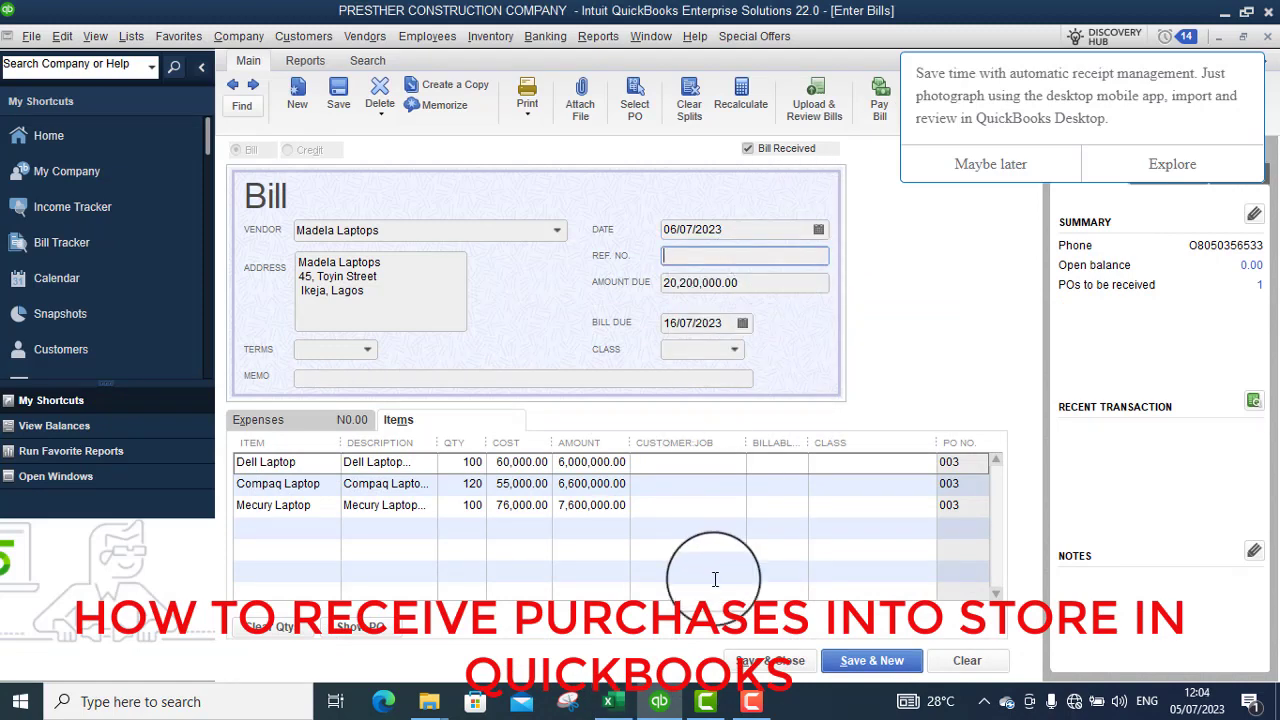
pyautogui.click(607, 701)
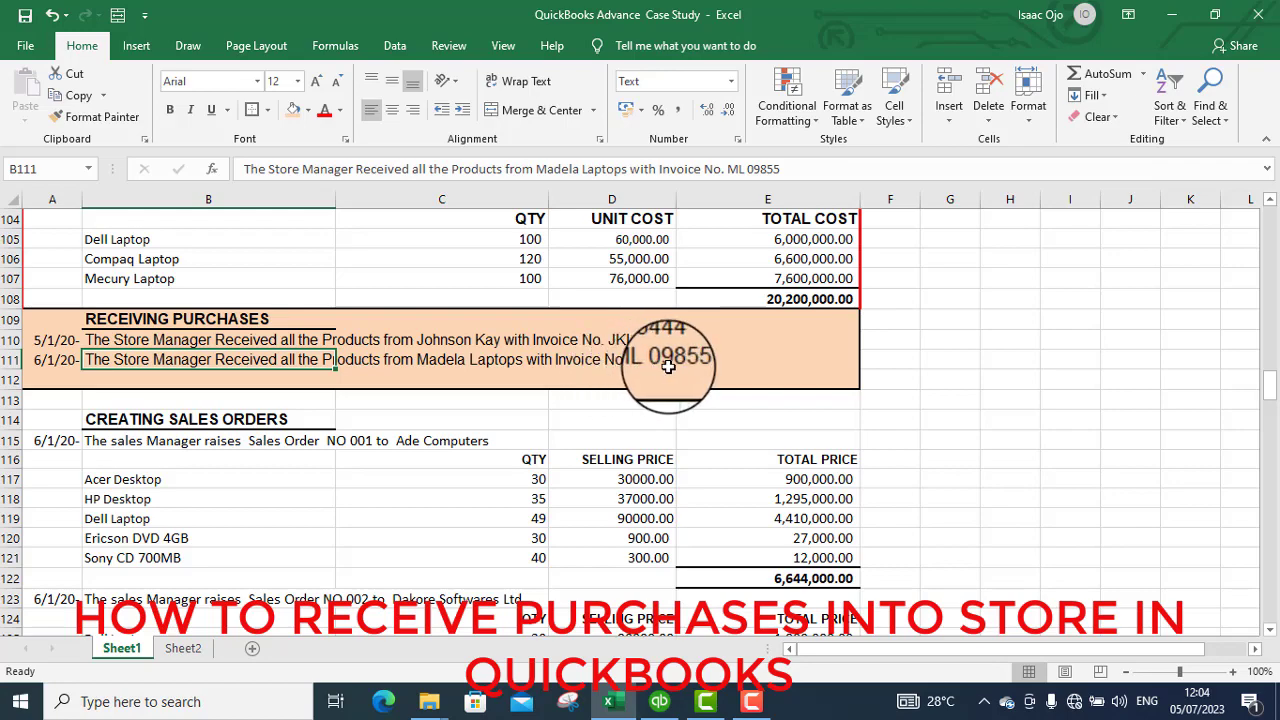
pyautogui.click(614, 703)
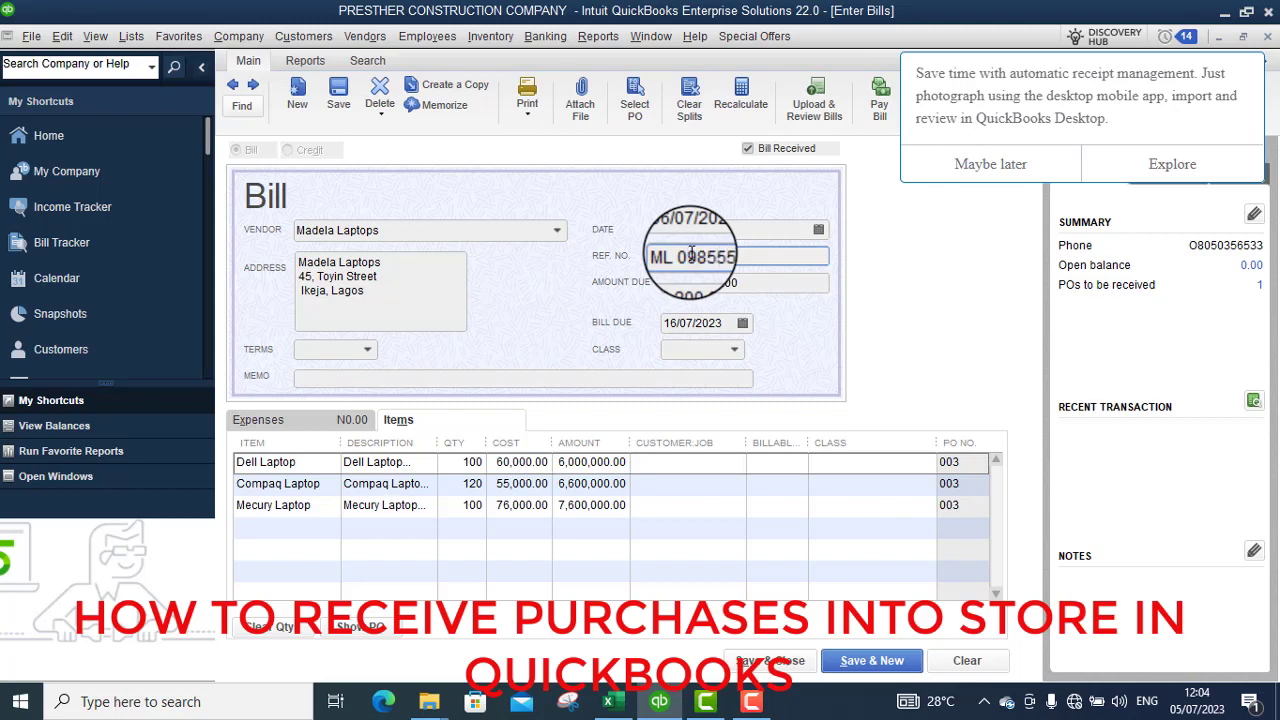
pyautogui.click(714, 282)
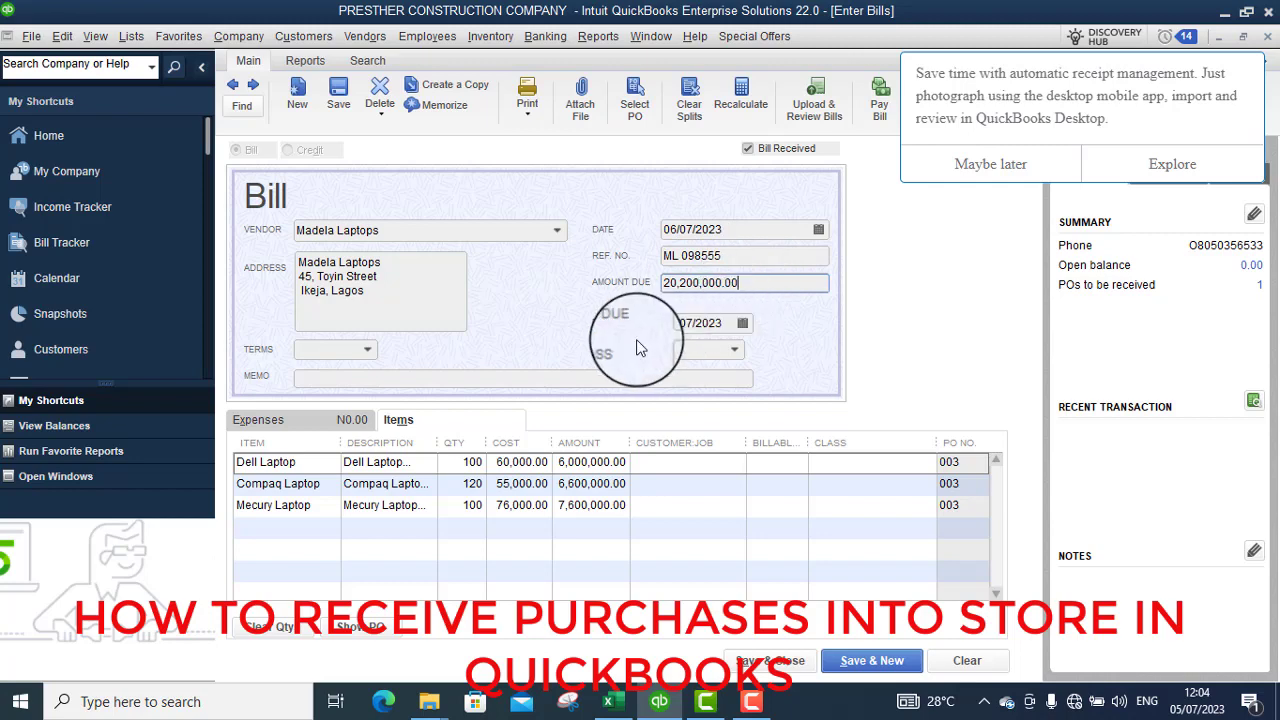
# Set the bill's due date to 16/07/2023, and save and close the bill without assigning classes to its items.
pyautogui.click(743, 323)
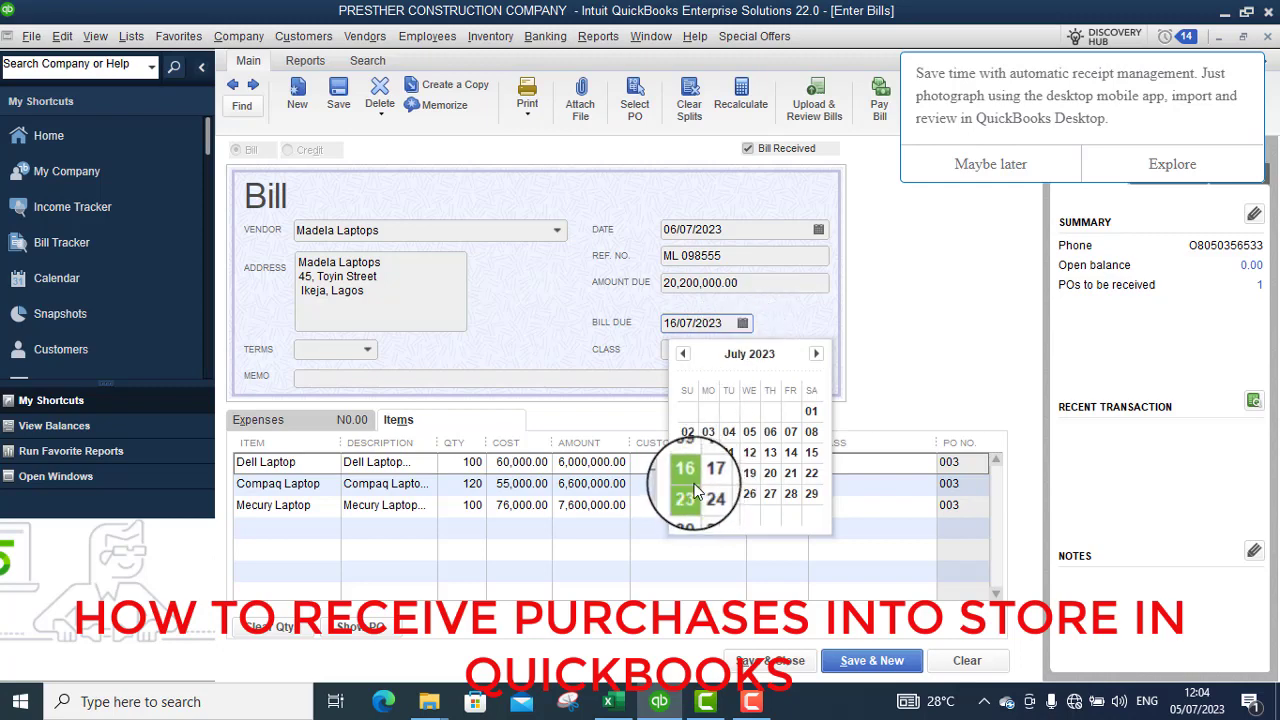
pyautogui.click(692, 480)
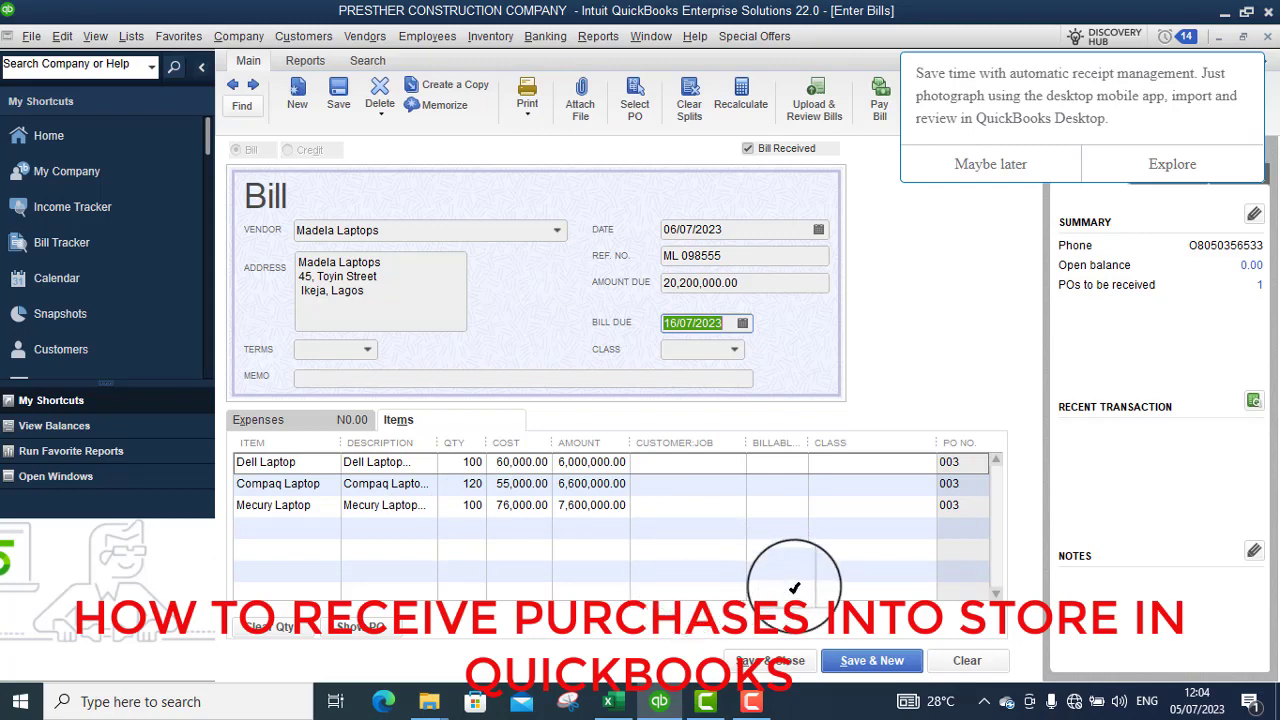
pyautogui.click(780, 662)
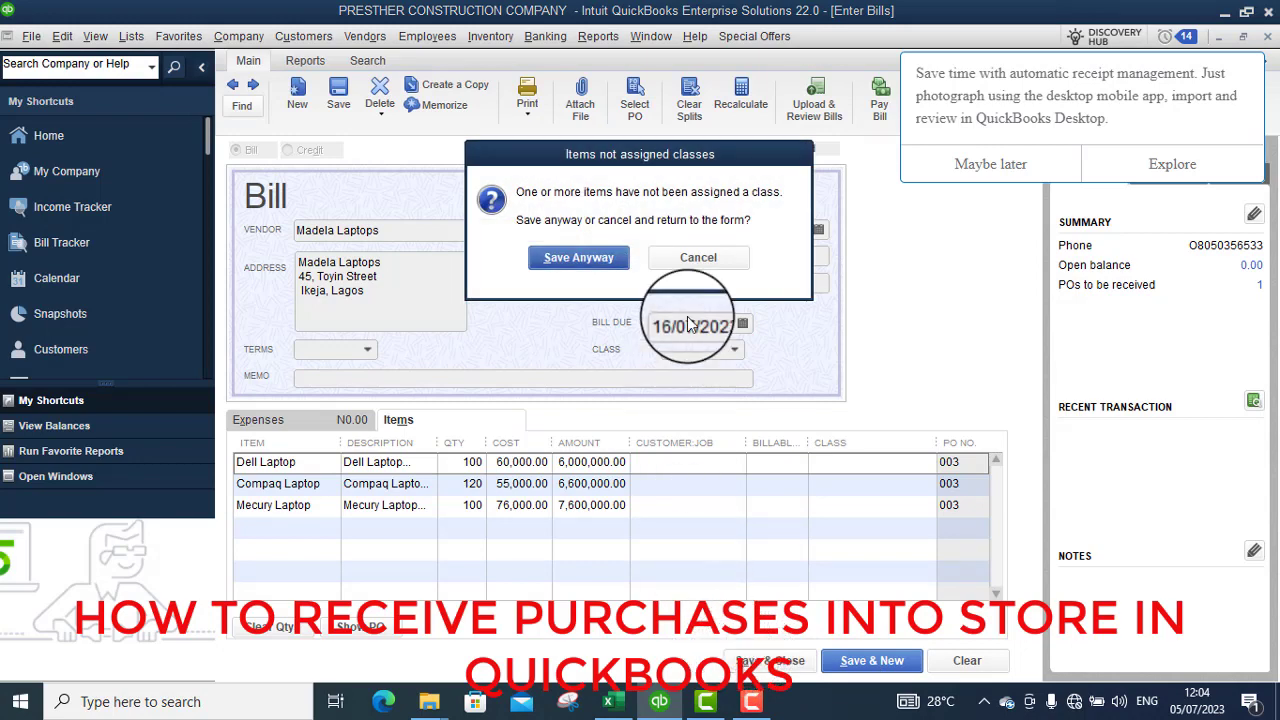
pyautogui.click(575, 258)
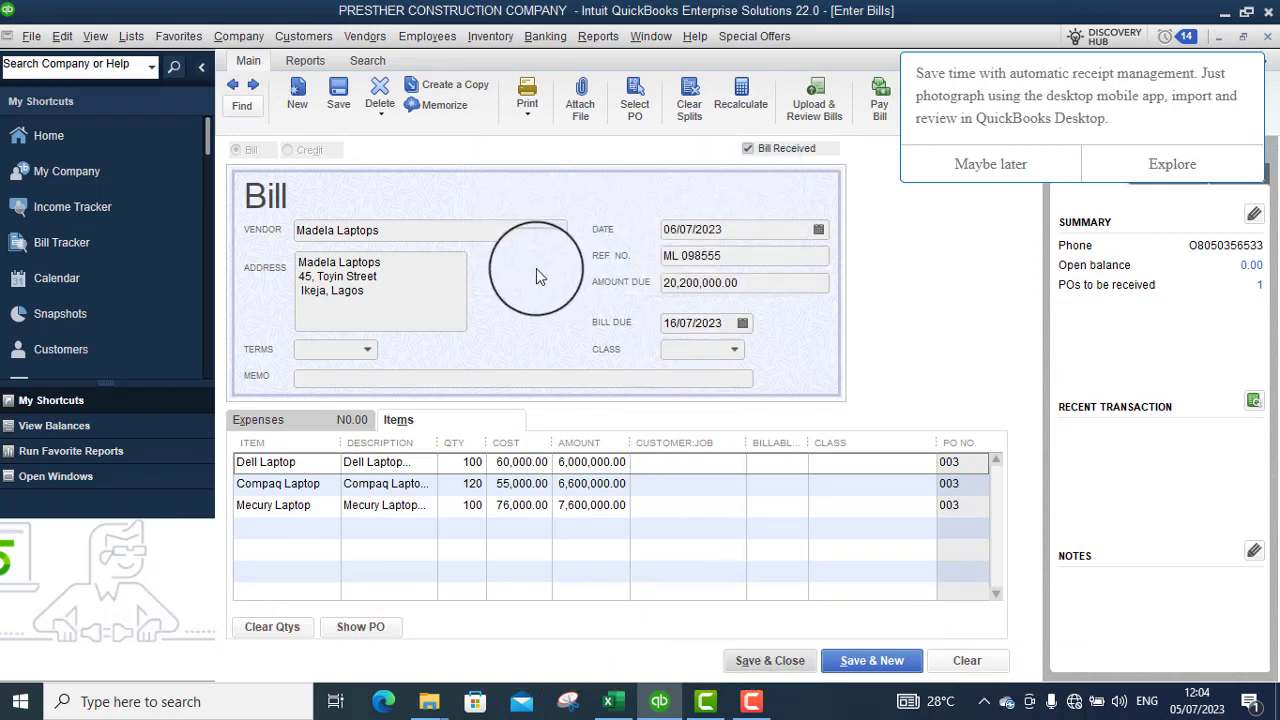